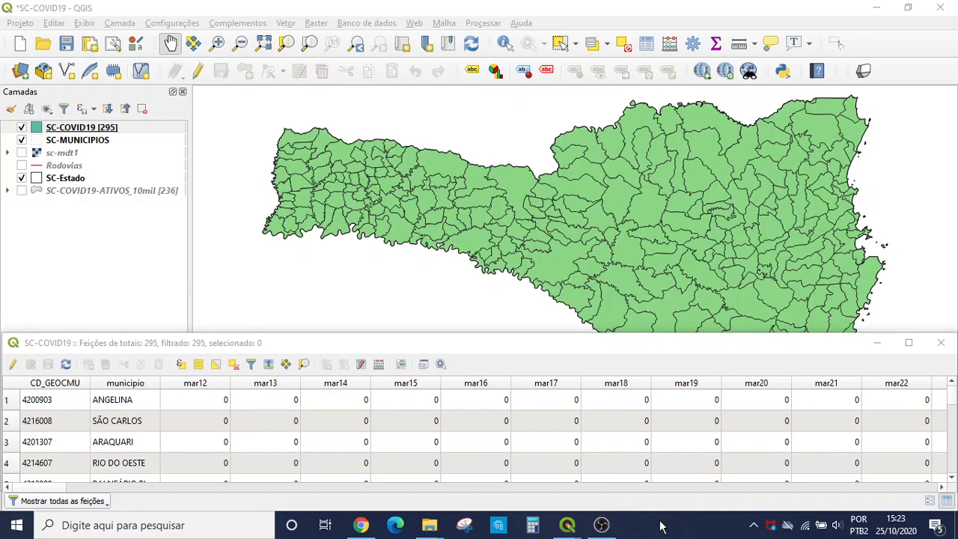
# Step: Open the attribute table of the SC-COVID19 layer and fit its window across the full width beneath the upper part of the map
pyautogui.click(878, 342)
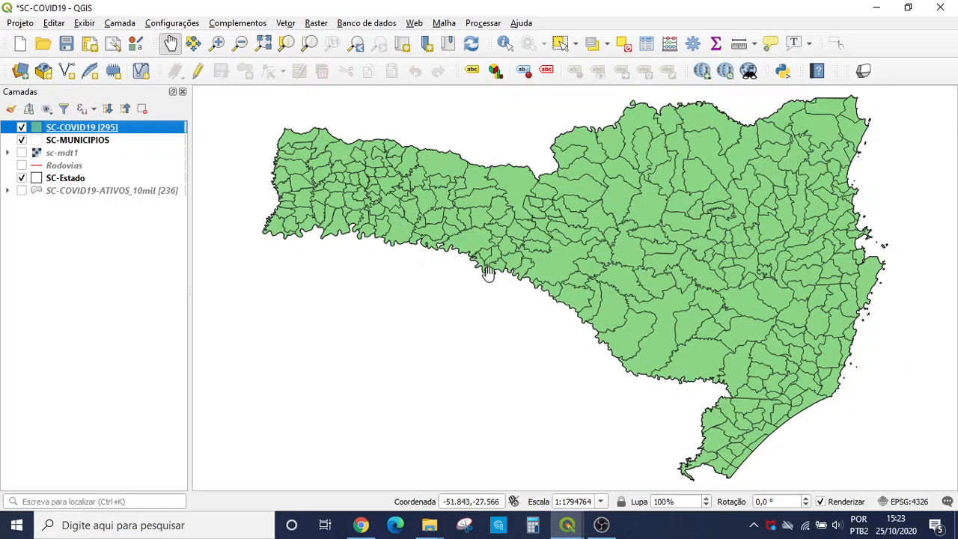
pyautogui.rightClick(81, 128)
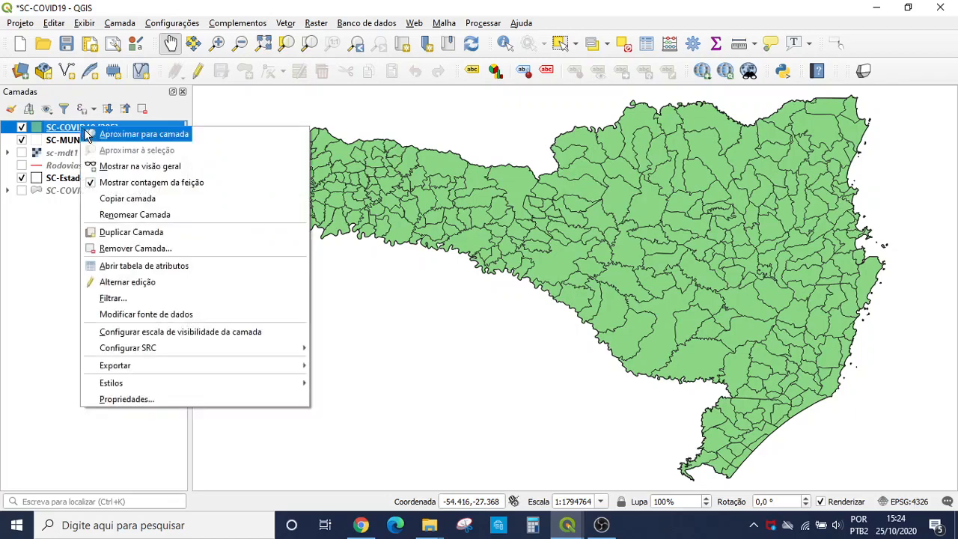
pyautogui.click(158, 267)
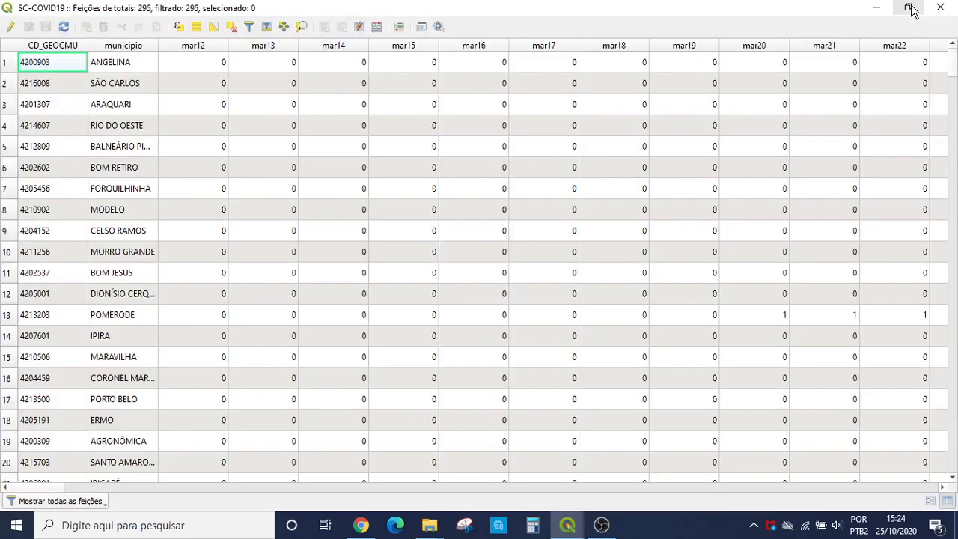
pyautogui.click(911, 9)
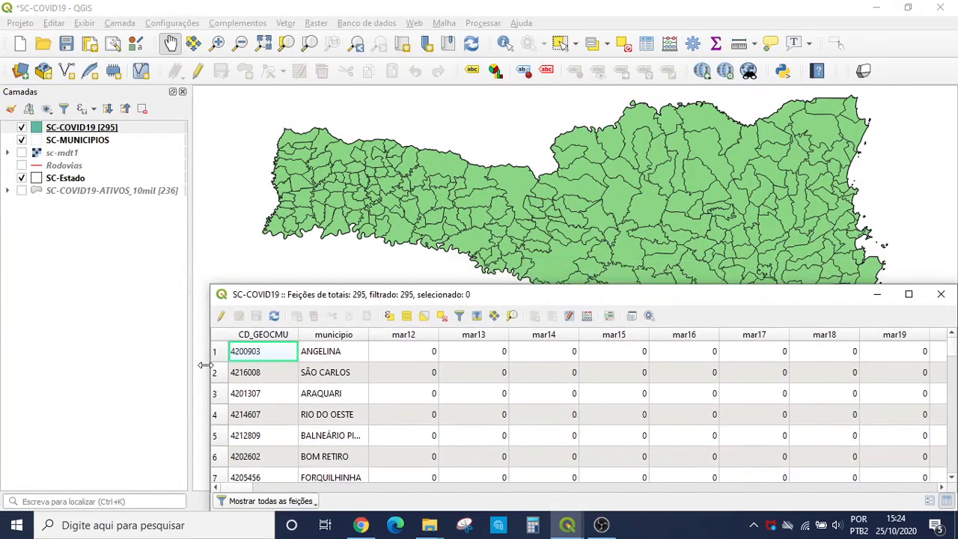
pyautogui.moveTo(212, 398); pyautogui.dragTo(3, 395)
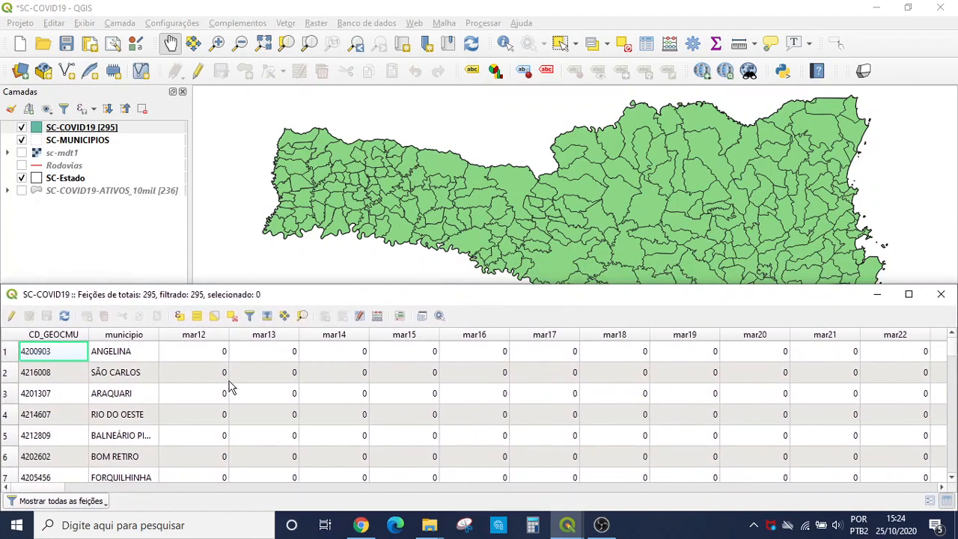
pyautogui.moveTo(772, 286); pyautogui.dragTo(770, 302)
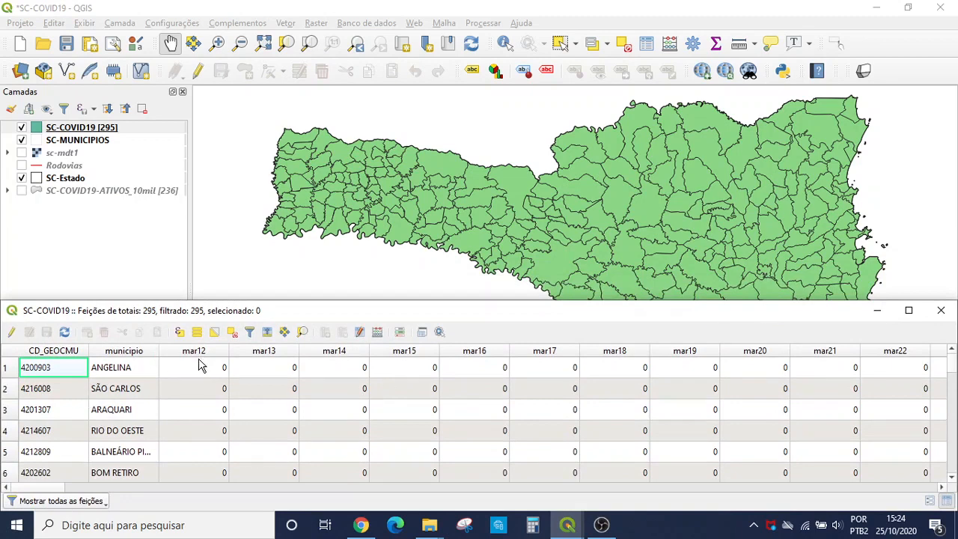
# Step: Examine the daily columns from mar12 to out24 in the SC-COVID19 attribute table and close the table
pyautogui.moveTo(54, 488); pyautogui.dragTo(941, 491)
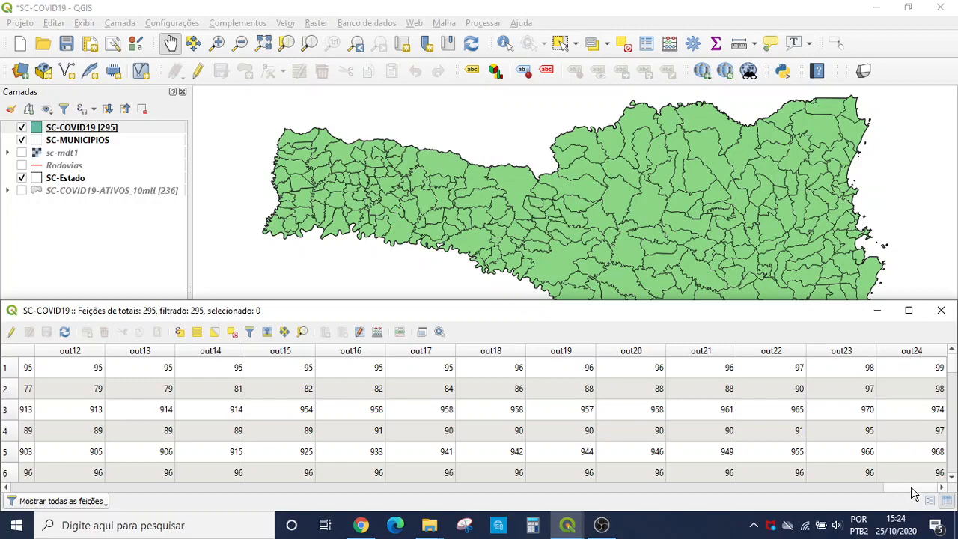
pyautogui.moveTo(911, 486); pyautogui.dragTo(35, 503)
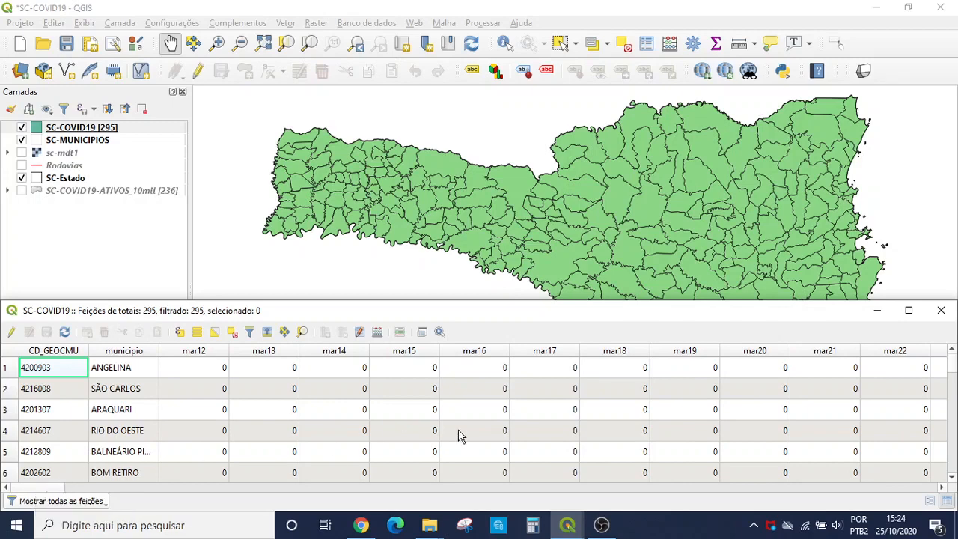
pyautogui.click(942, 488)
pyautogui.click(942, 488)
pyautogui.click(942, 487)
pyautogui.click(942, 488)
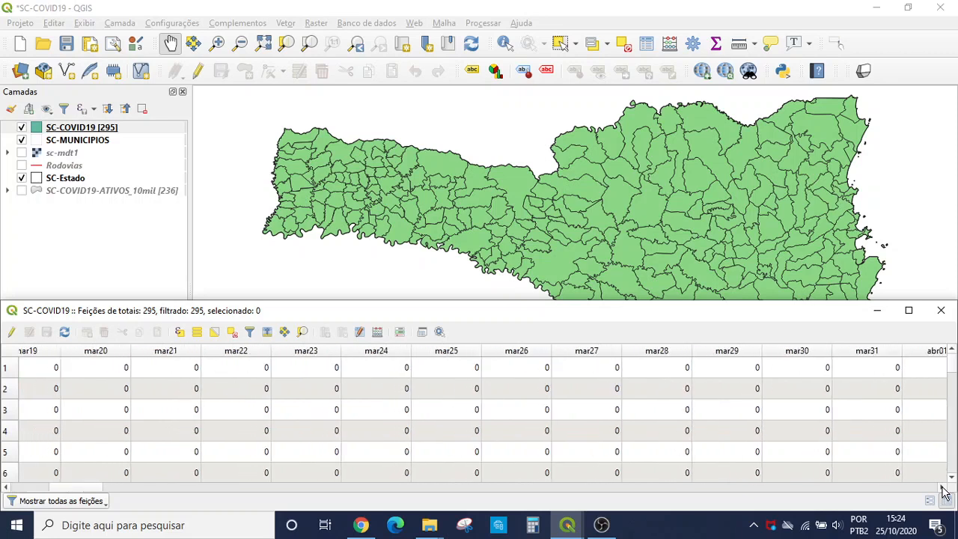
pyautogui.click(942, 487)
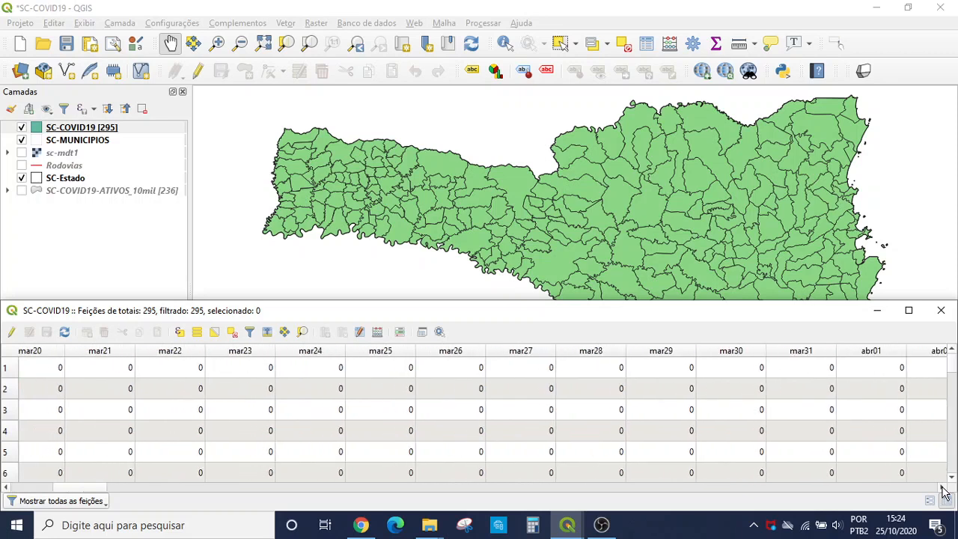
pyautogui.click(941, 311)
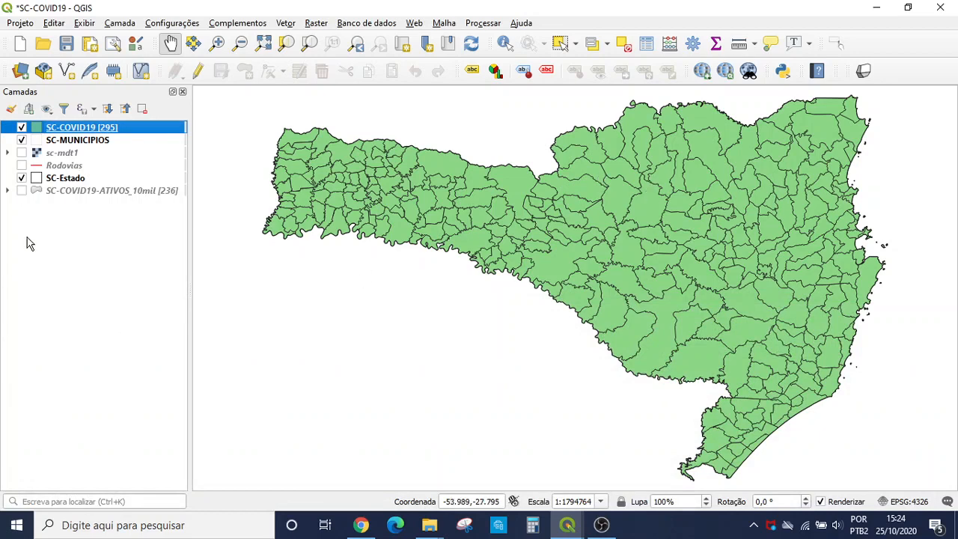
# Step: Set the symbology type of the SC-COVID19 layer to Categorizado
pyautogui.doubleClick(103, 132)
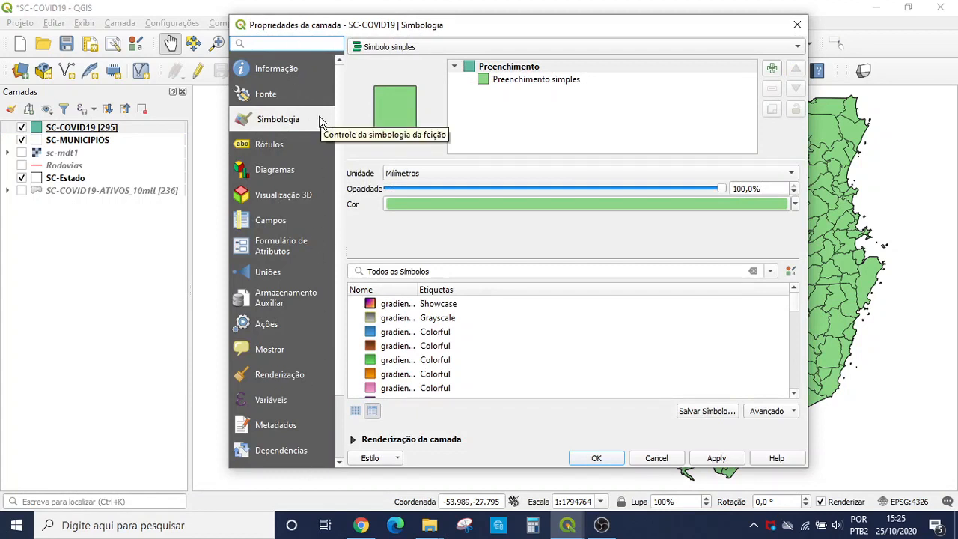
pyautogui.click(621, 47)
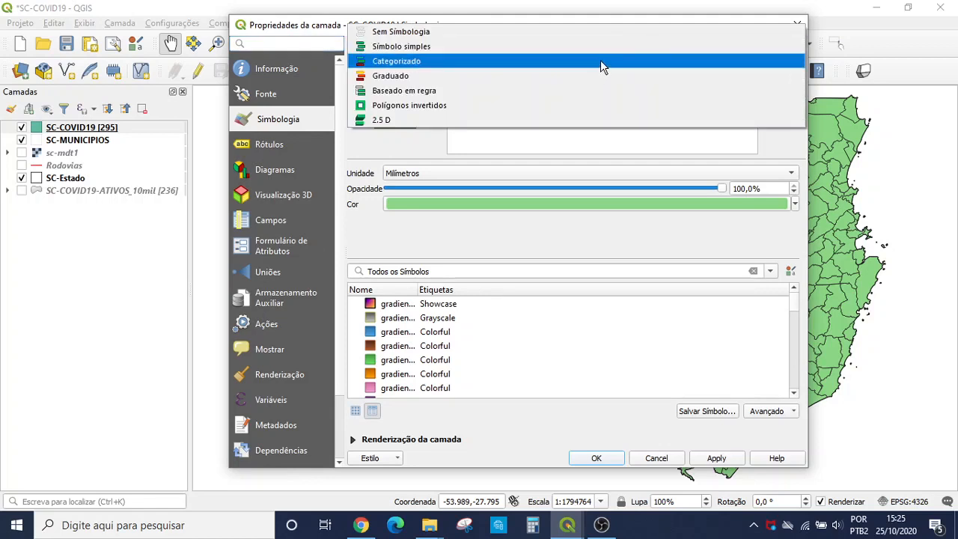
pyautogui.click(600, 61)
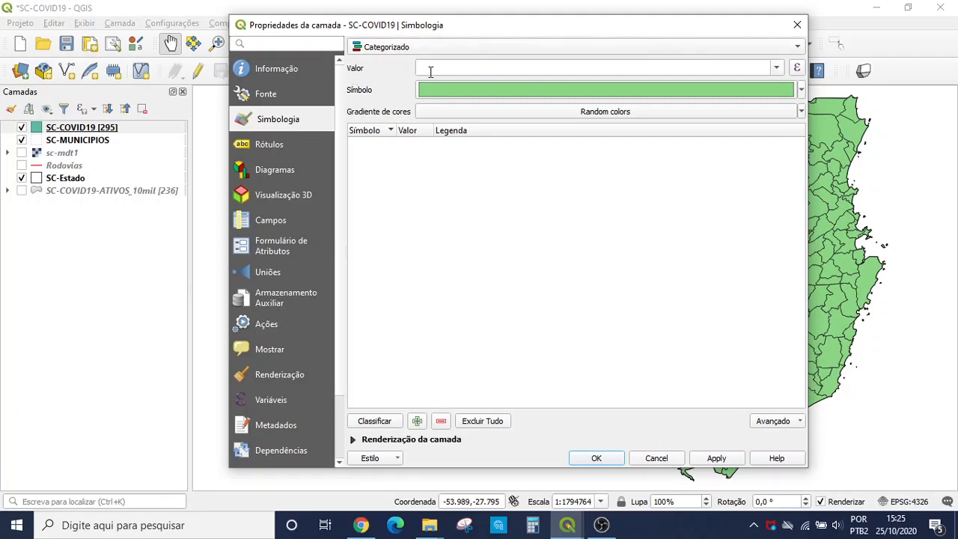
# Step: Begin an expression for the classification value with the layer field "abr12"
pyautogui.click(798, 69)
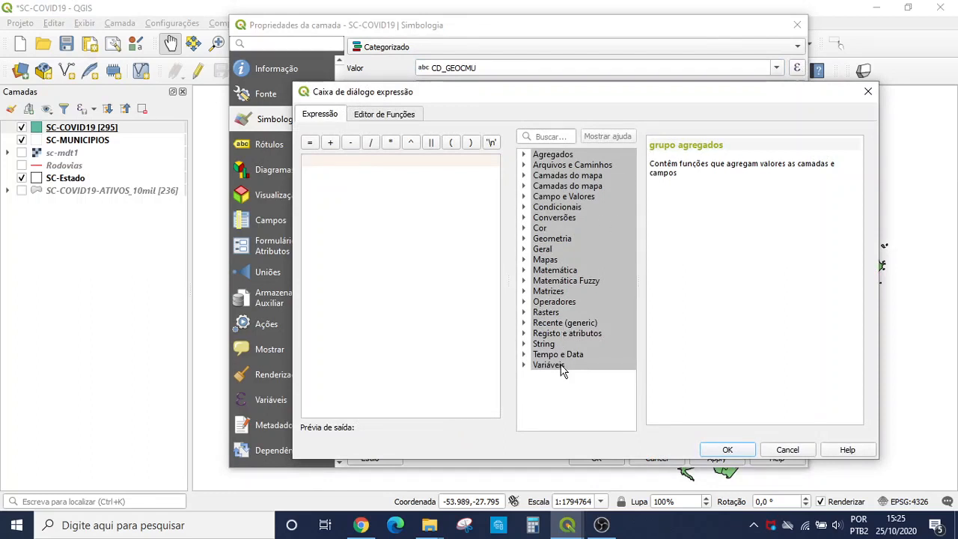
pyautogui.doubleClick(567, 197)
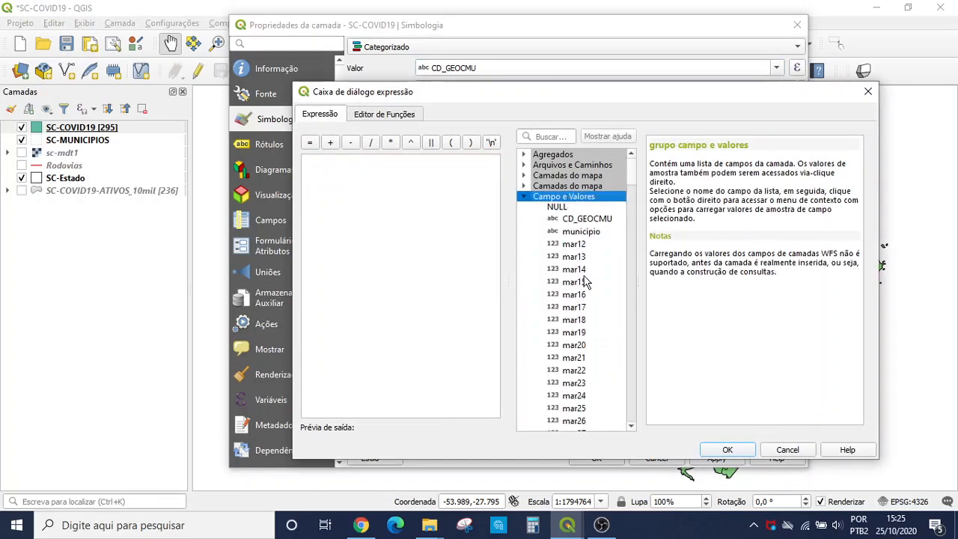
pyautogui.scroll(-2, 585, 288)
pyautogui.scroll(-5, 585, 289)
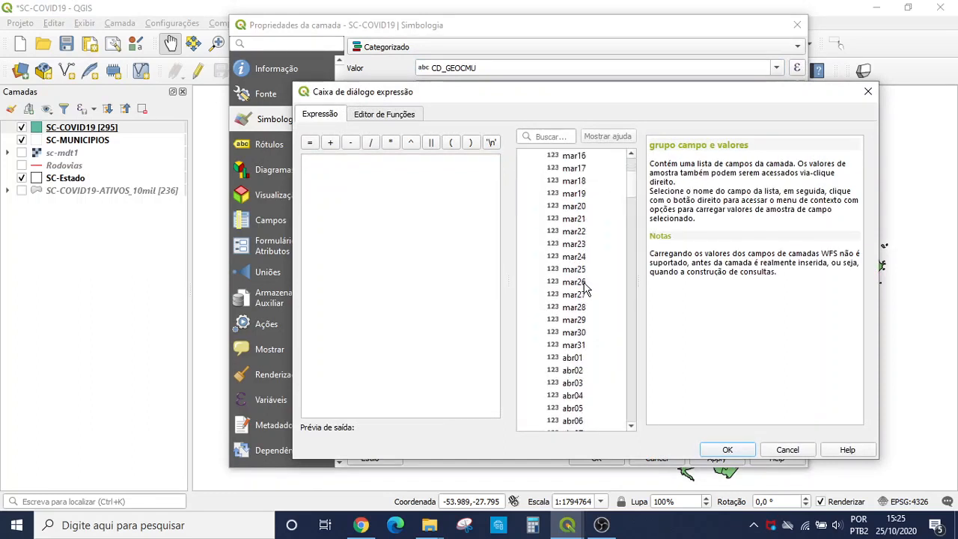
pyautogui.scroll(-1, 585, 289)
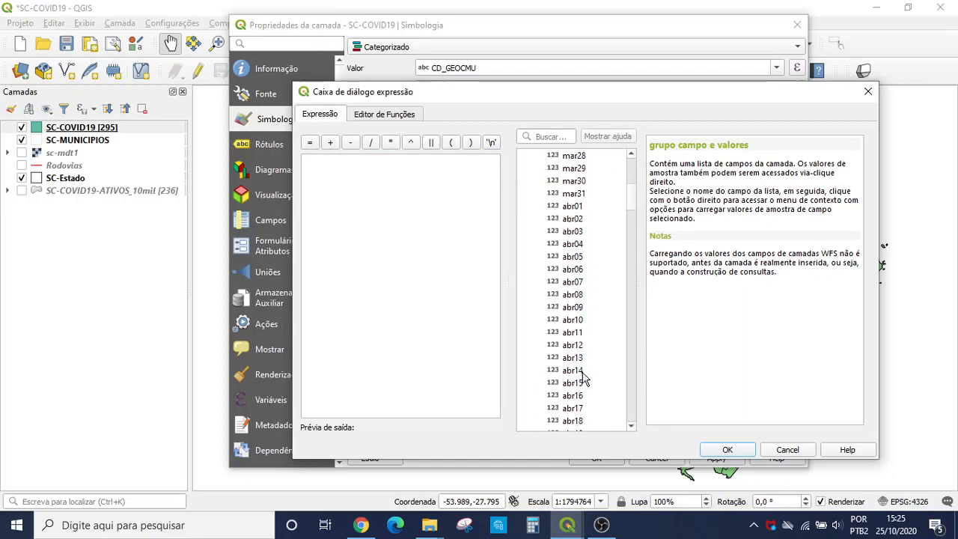
pyautogui.doubleClick(575, 346)
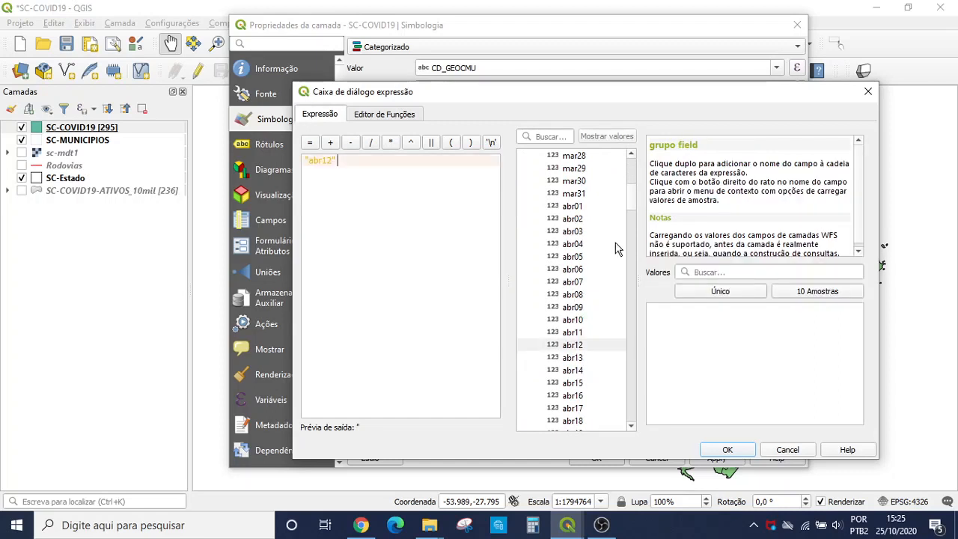
# Step: Complete the expression as "abr12" >= 1 using the greater-than-or-equal operator, and accept it as the classification value
pyautogui.moveTo(631, 214); pyautogui.dragTo(625, 408)
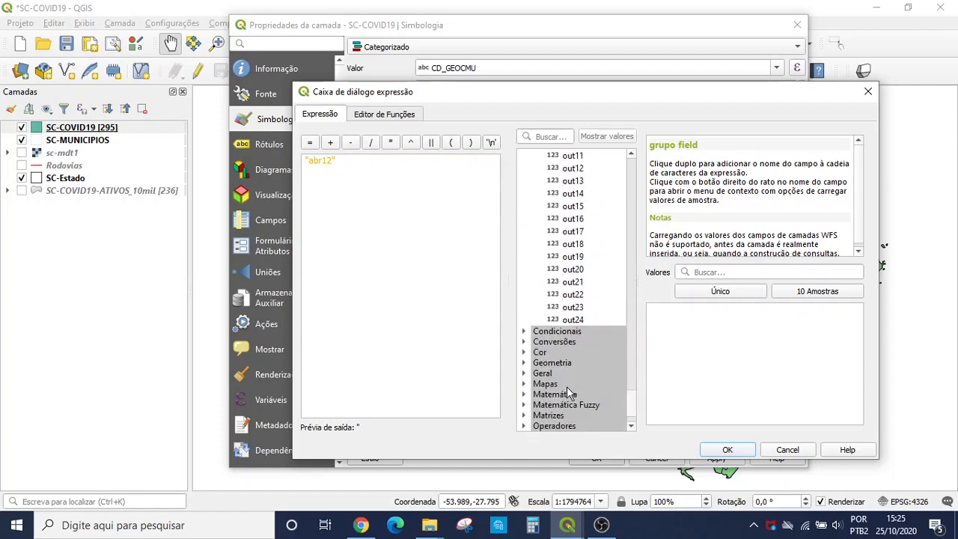
pyautogui.scroll(-1, 573, 360)
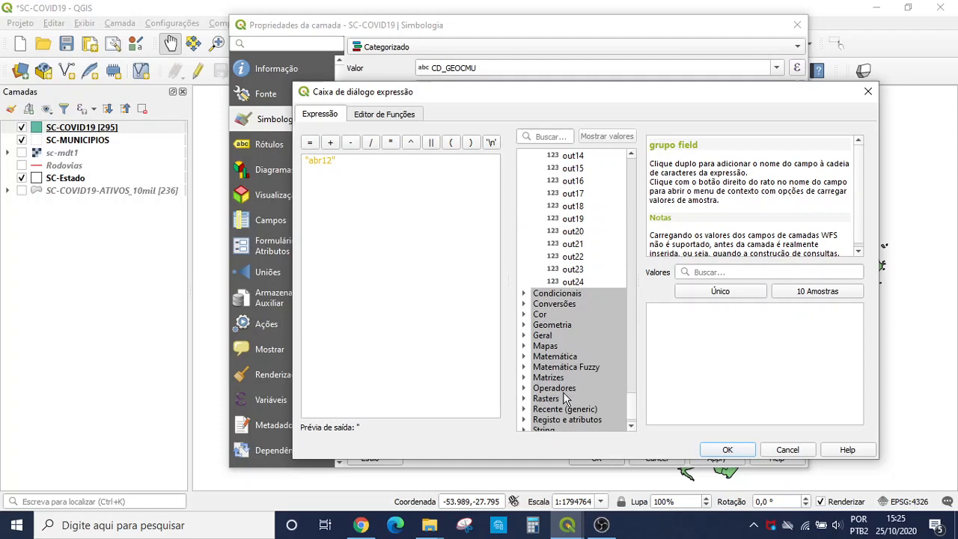
pyautogui.doubleClick(567, 387)
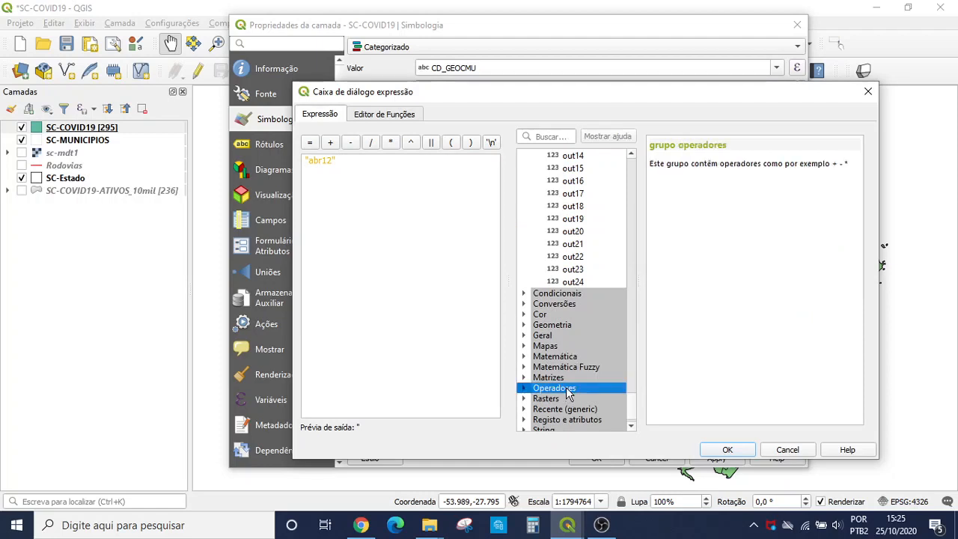
pyautogui.click(631, 426)
pyautogui.click(631, 426)
pyautogui.click(633, 428)
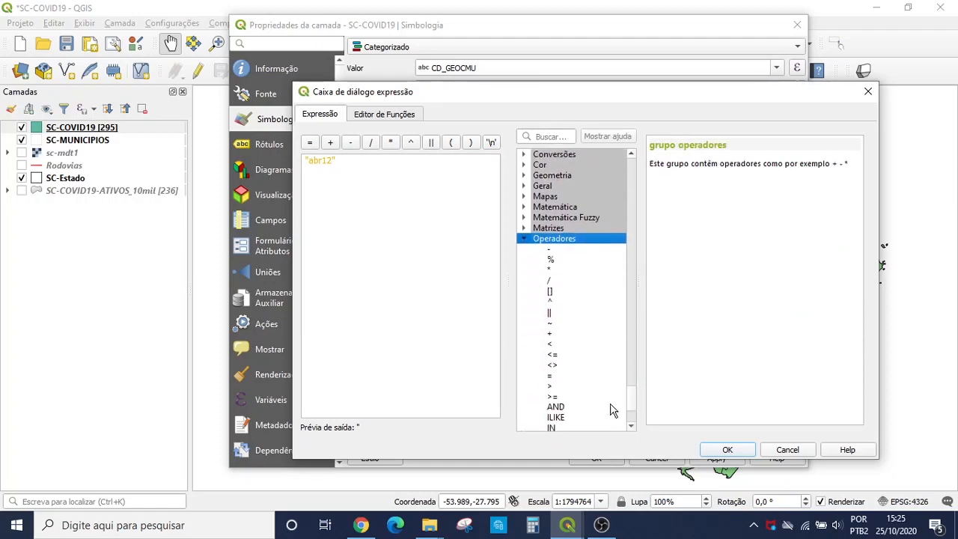
pyautogui.doubleClick(557, 398)
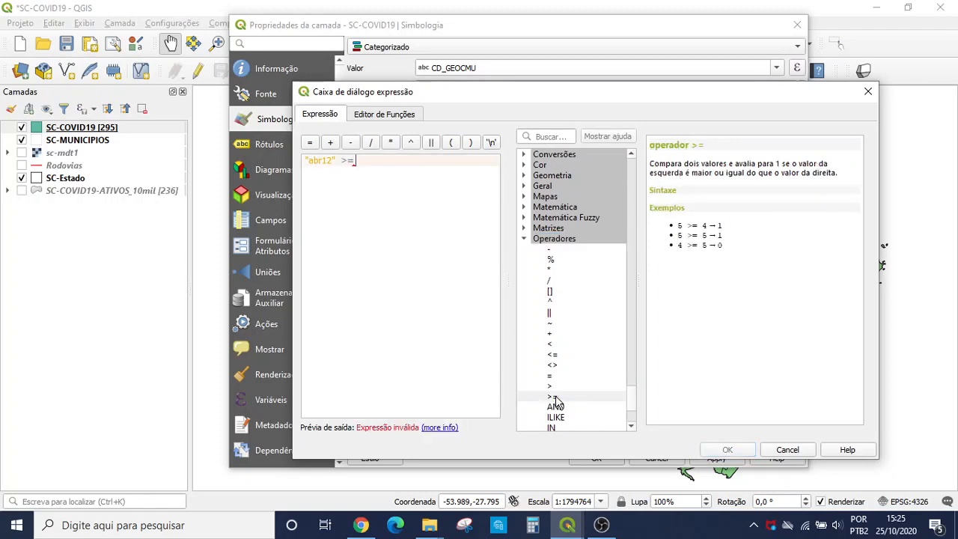
pyautogui.write('1')
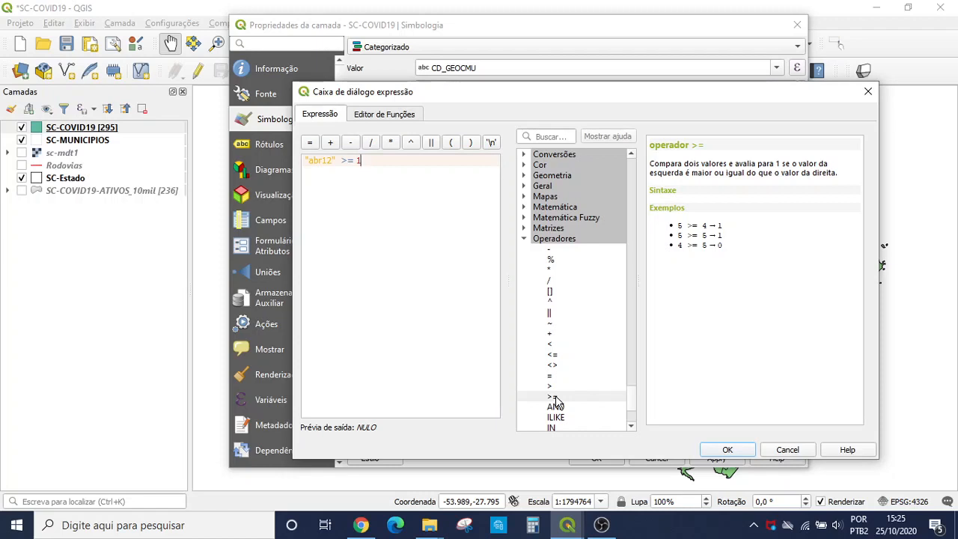
pyautogui.click(722, 449)
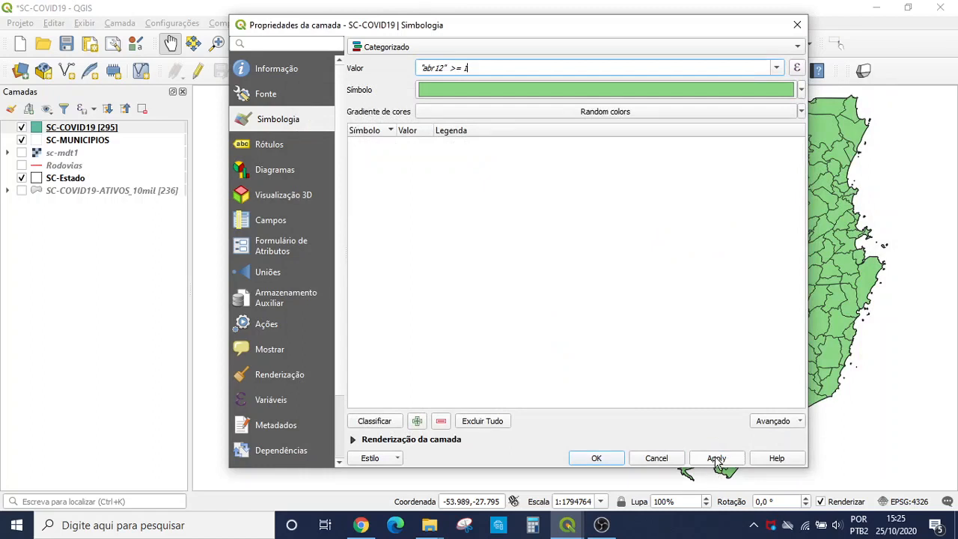
# Step: Classify the layer by the expression with random colors, apply the symbology, and move the dialog to reveal the map
pyautogui.click(378, 423)
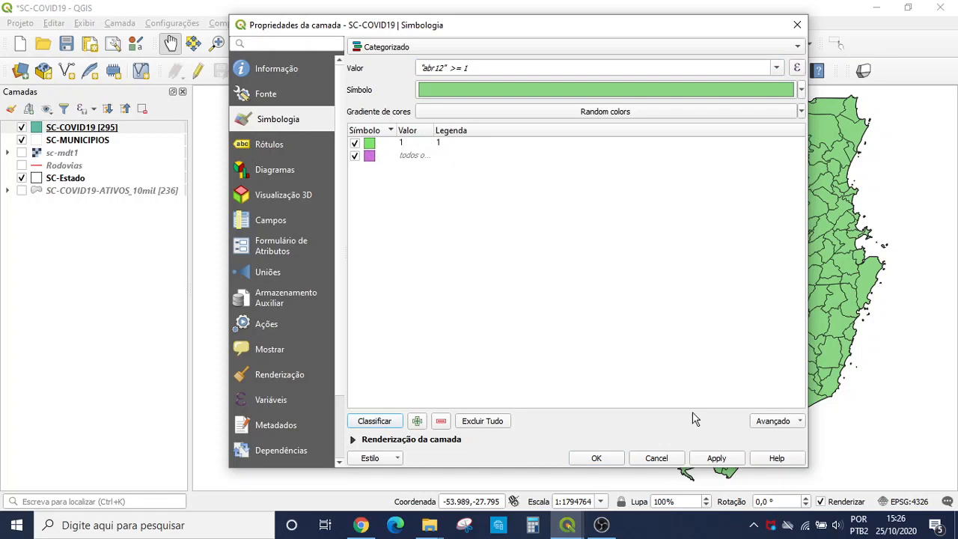
pyautogui.click(721, 464)
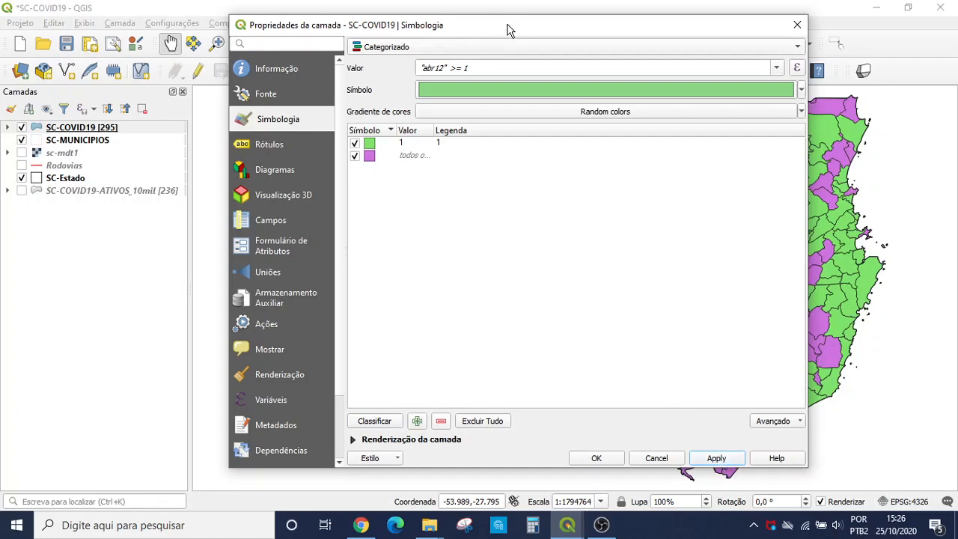
pyautogui.moveTo(509, 29); pyautogui.dragTo(324, 48)
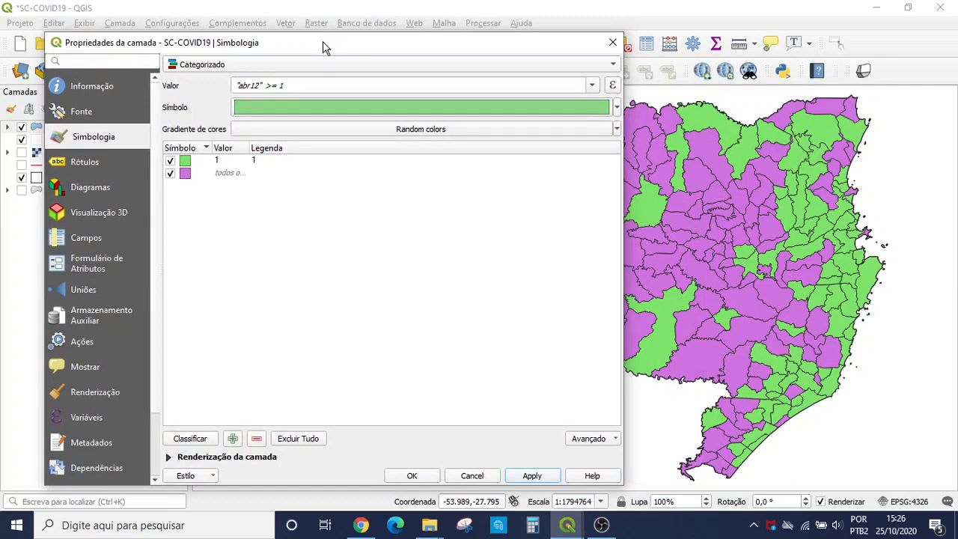
pyautogui.moveTo(324, 43); pyautogui.dragTo(407, 30)
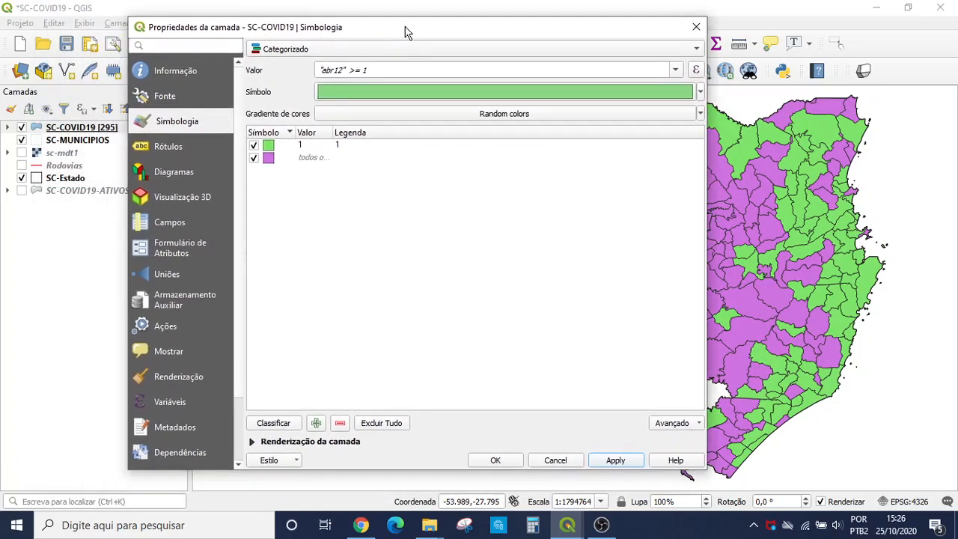
# Step: Turn off the category for all other values and accept the layer symbology
pyautogui.click(253, 159)
pyautogui.click(633, 466)
pyautogui.click(510, 464)
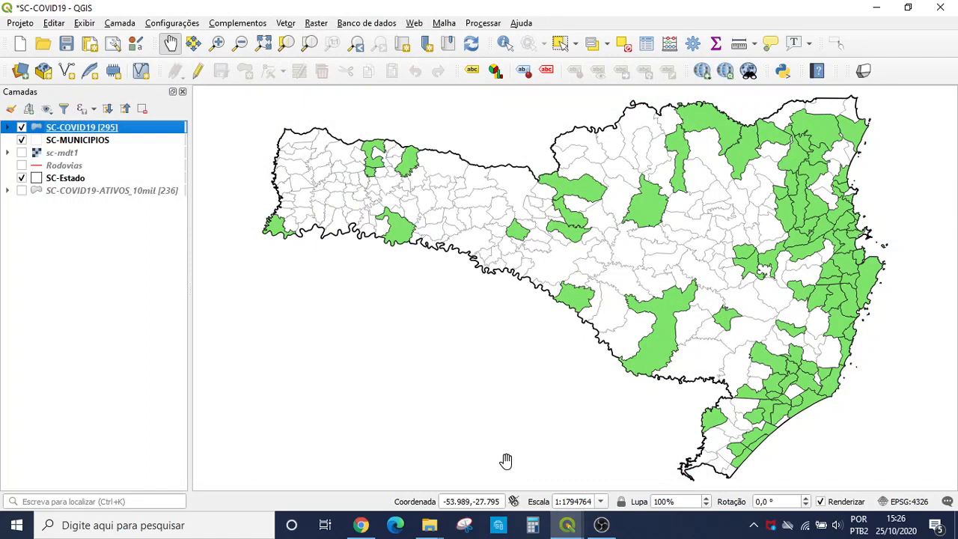
# Step: Expand all layer legends to read the feature count of class 1, and collapse them again
pyautogui.click(107, 109)
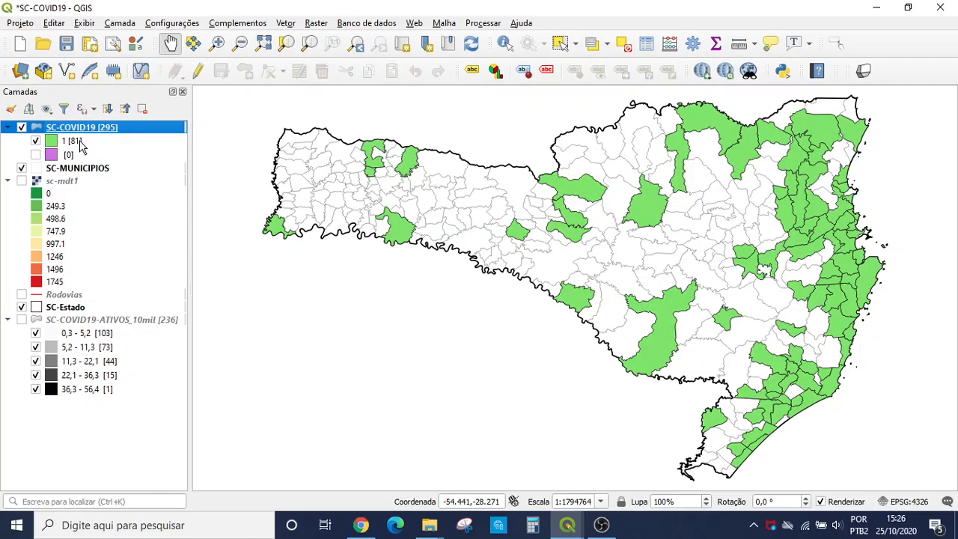
pyautogui.click(127, 109)
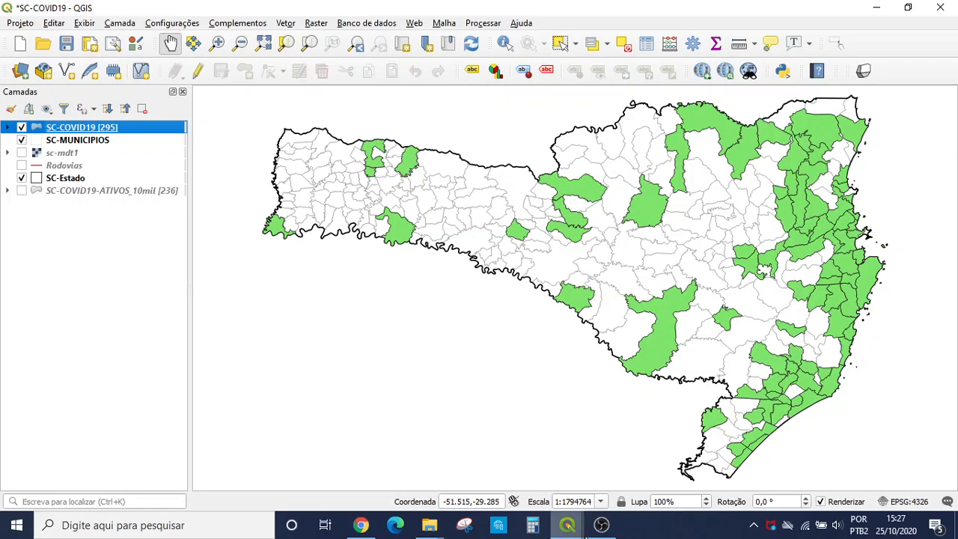
# Step: Bring the open SC-COVID19 attribute table back into view and maximize its window
pyautogui.click(567, 524)
pyautogui.click(614, 492)
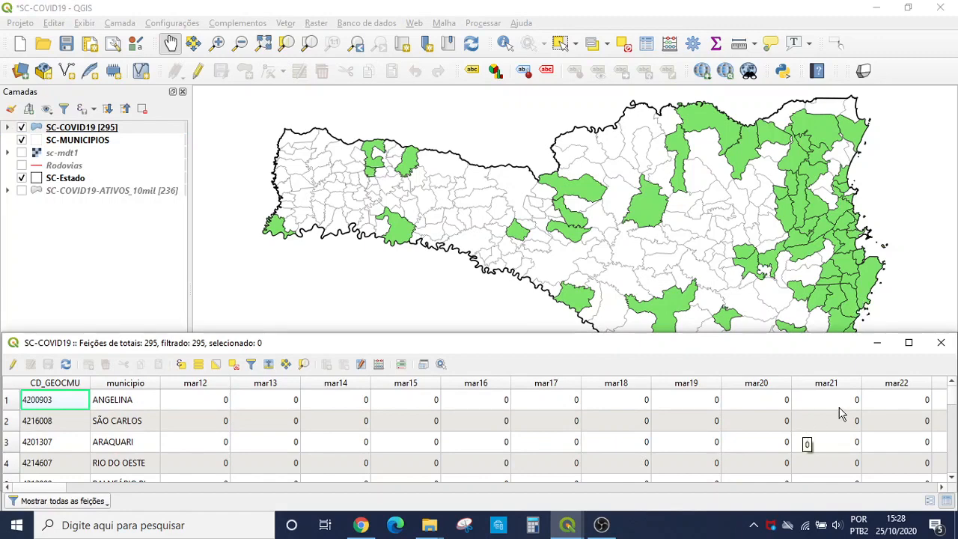
pyautogui.click(909, 343)
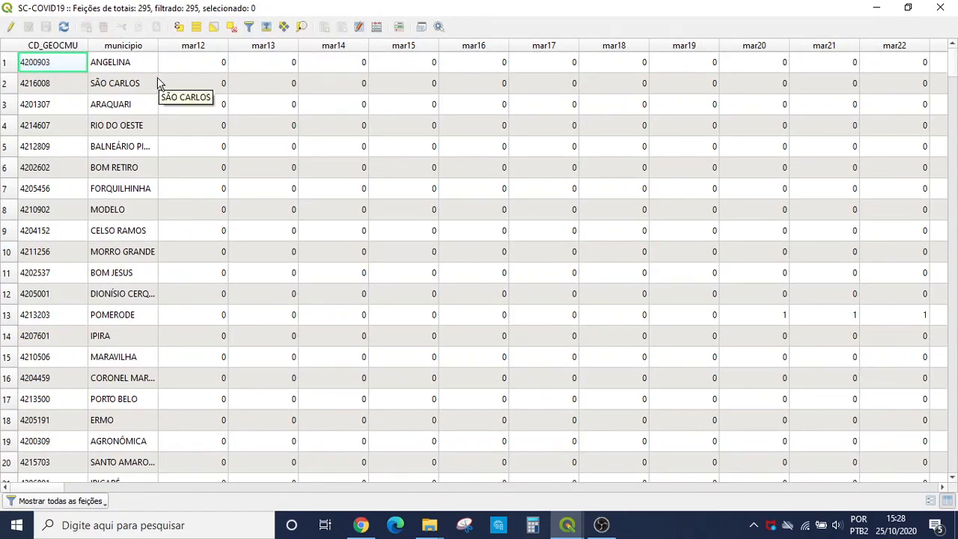
# Step: Start a selection by expression for the SC-COVID19 layer and insert the abr12 field into the expression
pyautogui.click(182, 32)
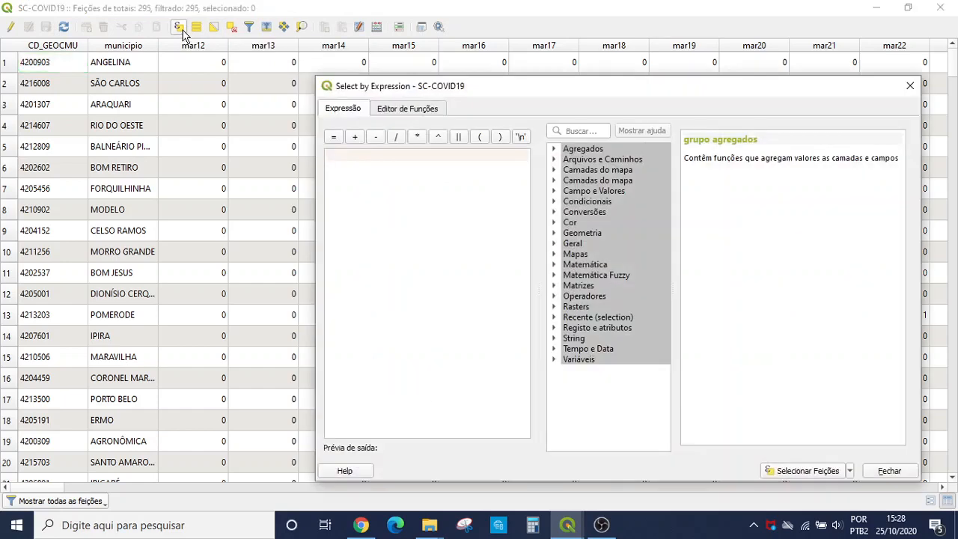
pyautogui.moveTo(644, 84); pyautogui.dragTo(562, 70)
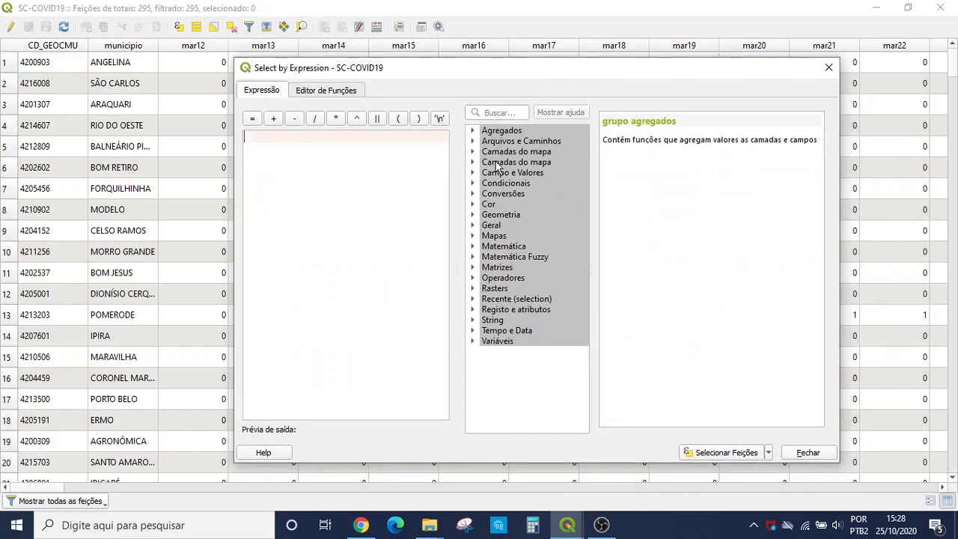
pyautogui.doubleClick(516, 173)
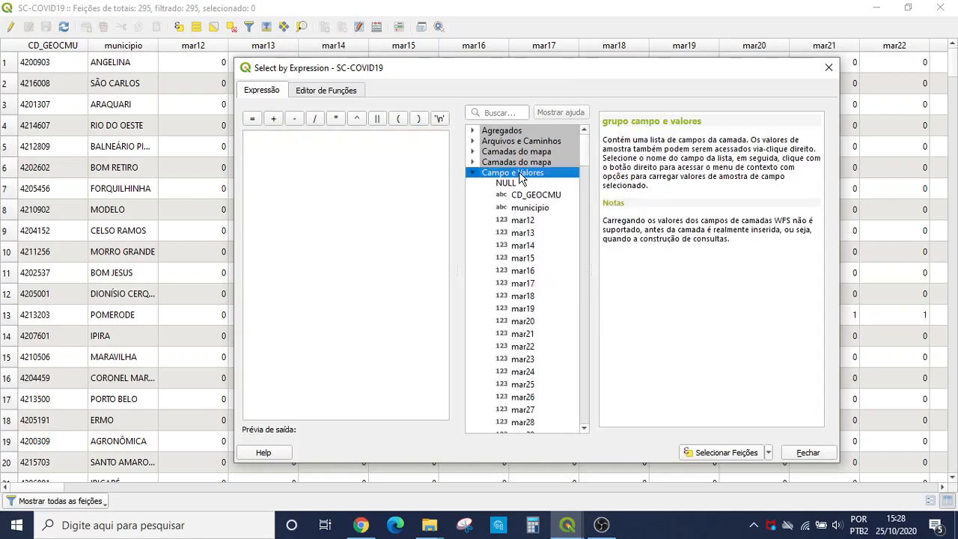
pyautogui.scroll(-8, 543, 239)
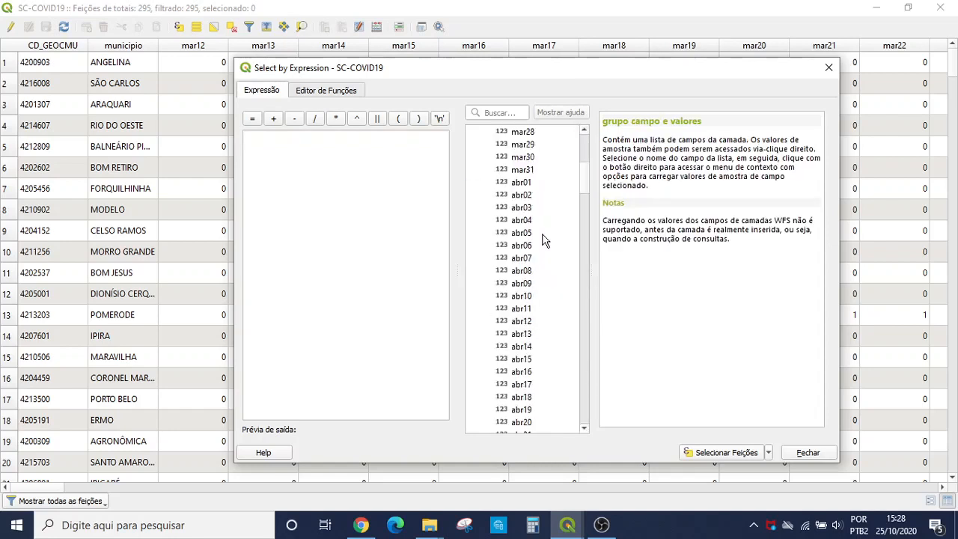
pyautogui.doubleClick(521, 321)
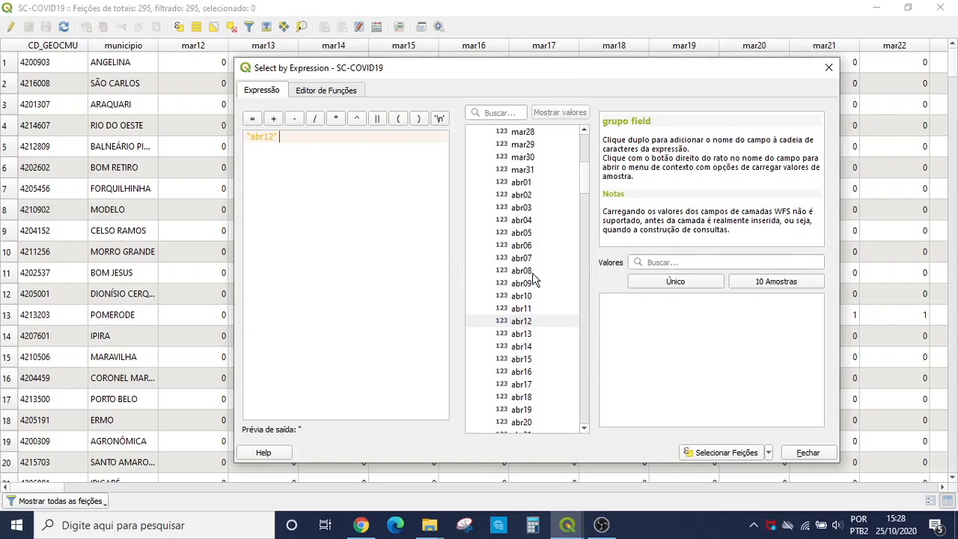
# Step: Append the greater-than-or-equal operator (>=) from the Operadores function group after the abr12 field
pyautogui.moveTo(588, 181); pyautogui.dragTo(592, 405)
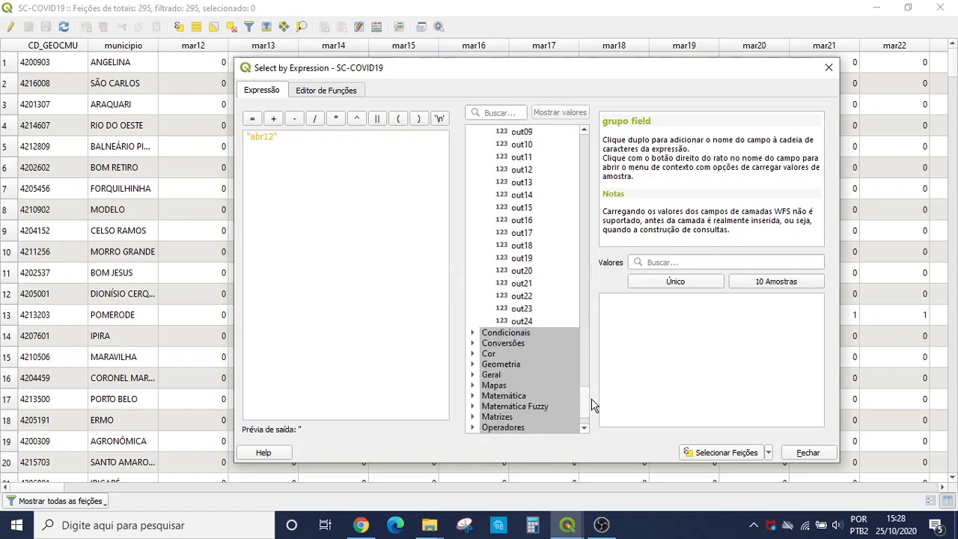
pyautogui.doubleClick(522, 369)
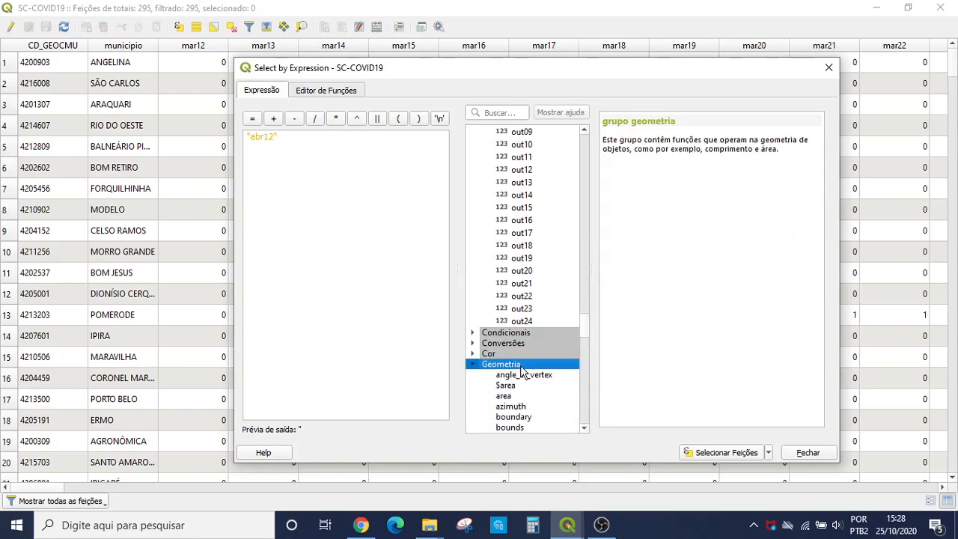
pyautogui.scroll(-20, 521, 367)
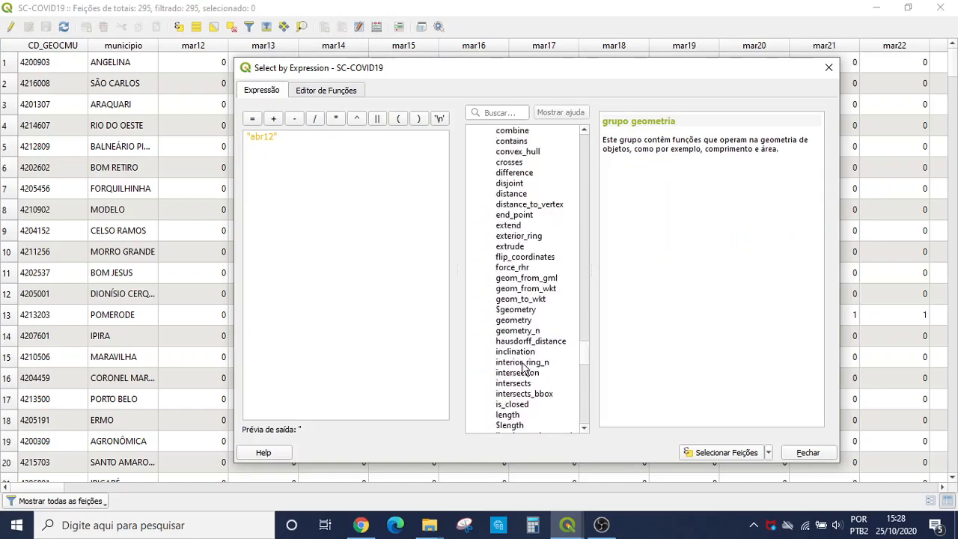
pyautogui.scroll(-4, 521, 366)
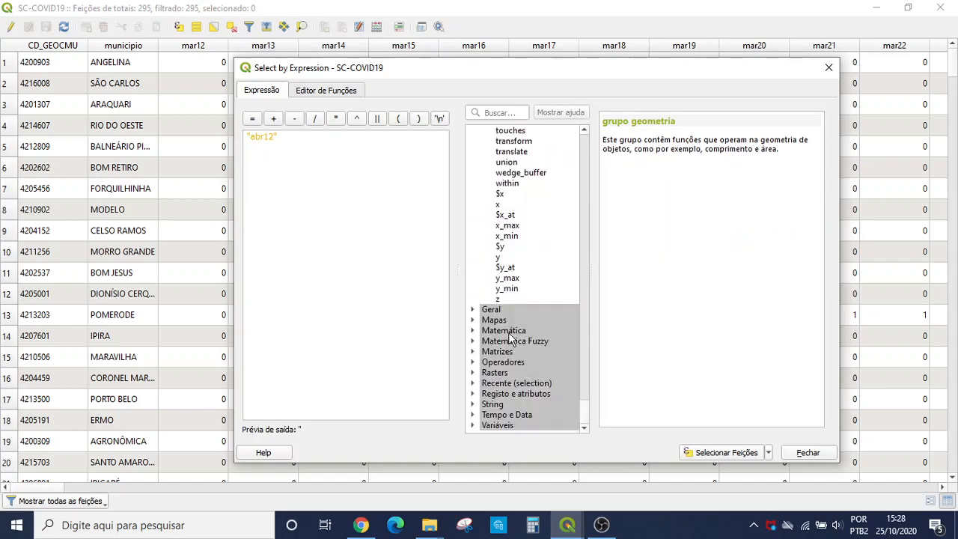
pyautogui.doubleClick(514, 364)
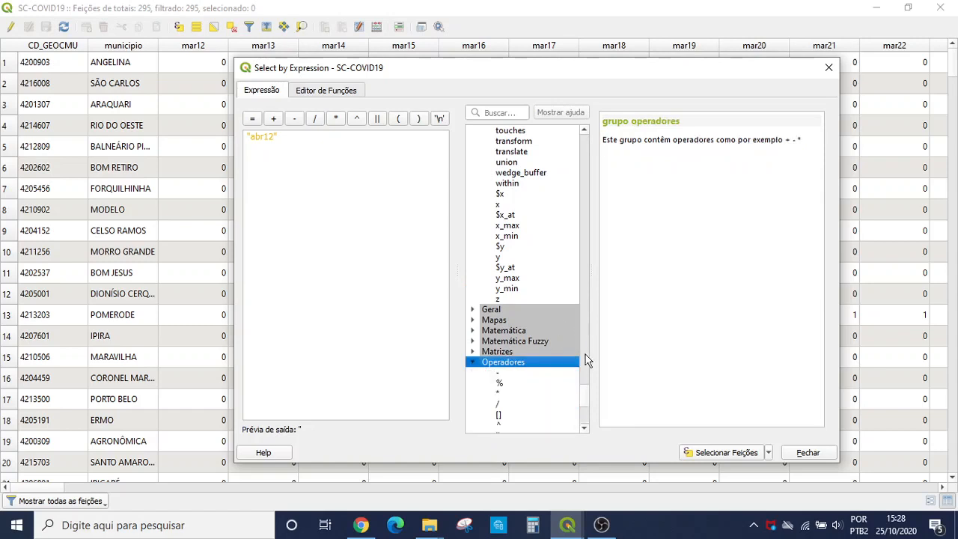
pyautogui.moveTo(584, 407); pyautogui.dragTo(591, 432)
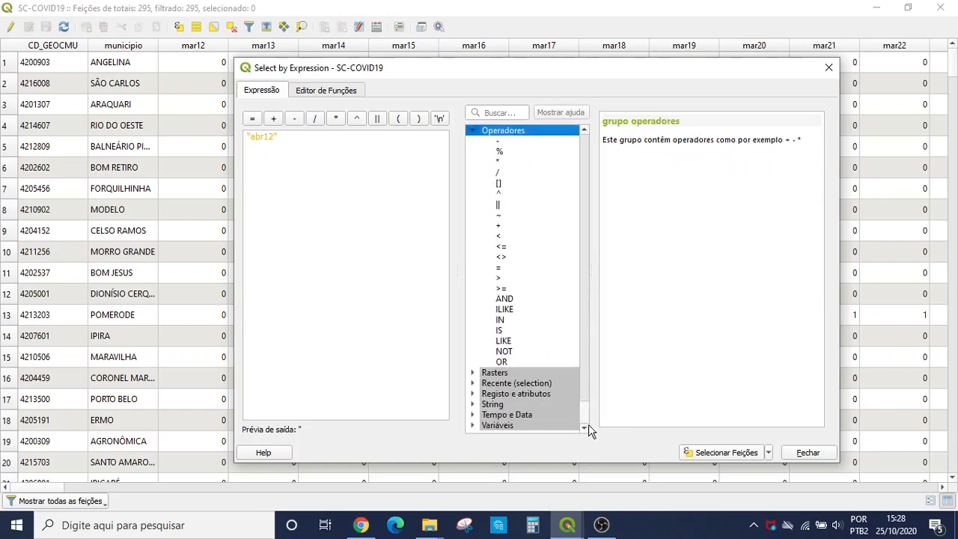
pyautogui.click(511, 289)
pyautogui.doubleClick(510, 289)
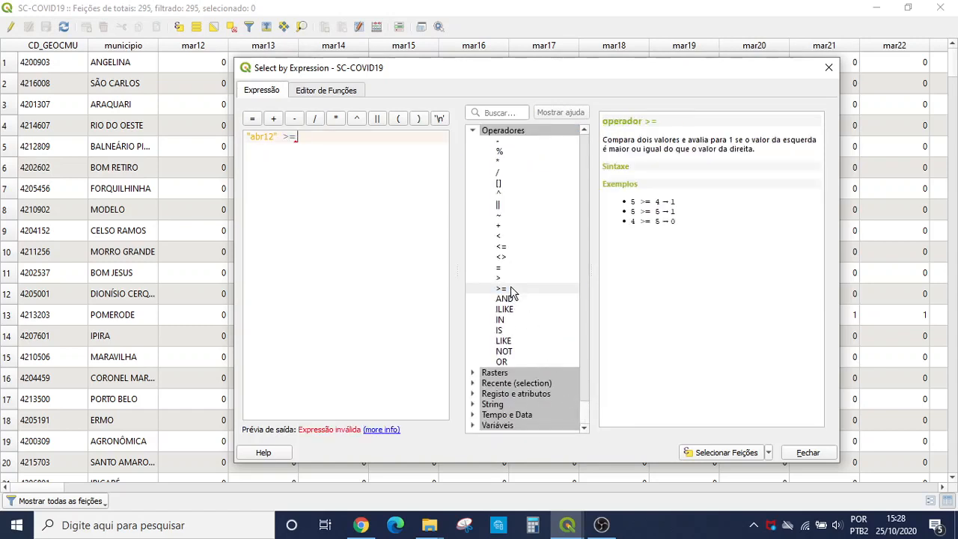
# Step: Complete the expression as "abr12" >= 1, select the matching features, and return to the map
pyautogui.write('1')
pyautogui.click(738, 454)
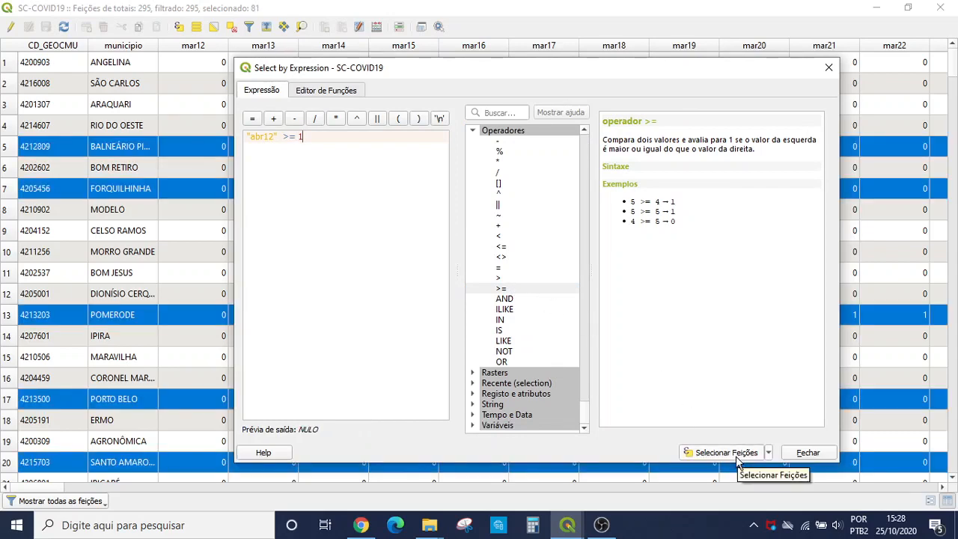
pyautogui.click(798, 453)
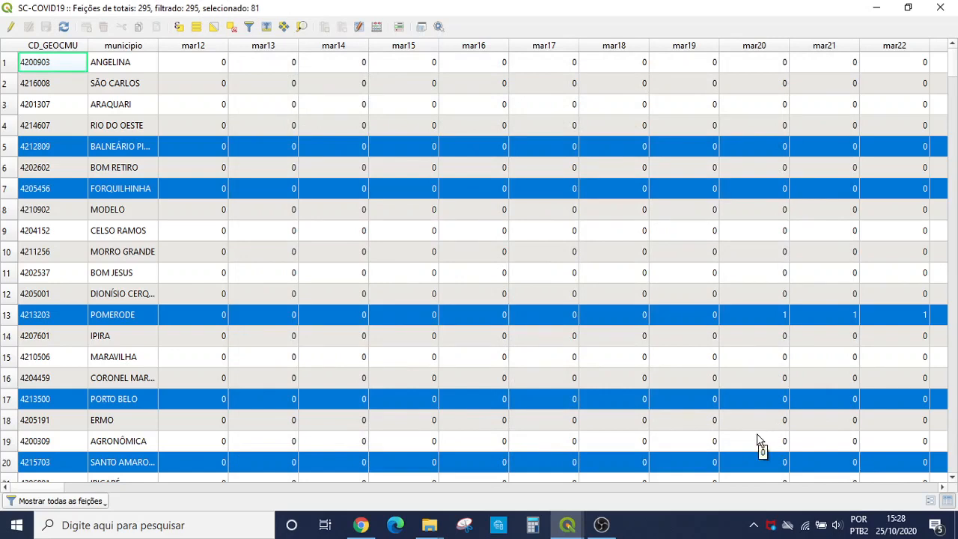
pyautogui.click(876, 7)
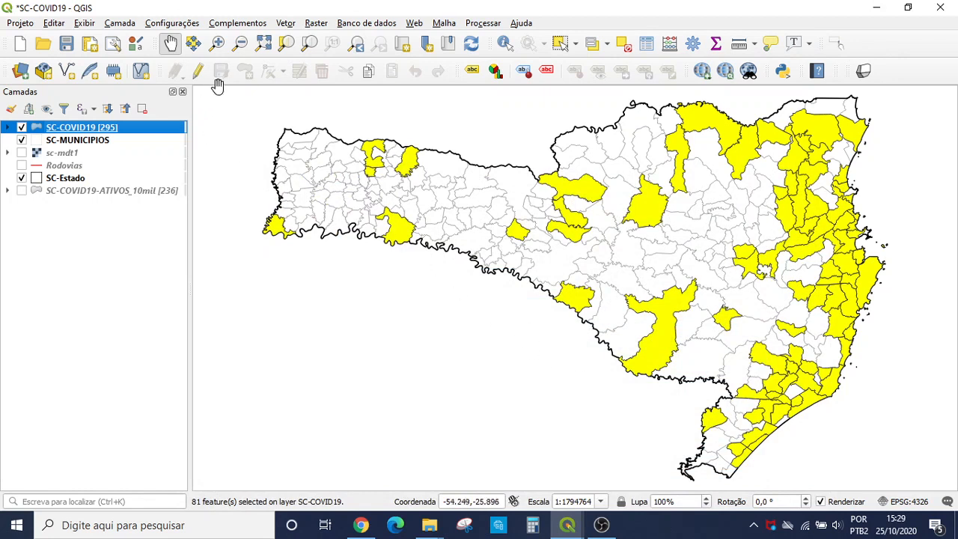
# Step: Generate centroids for only the selected features of SC-COVID19 as a temporary layer
pyautogui.click(286, 25)
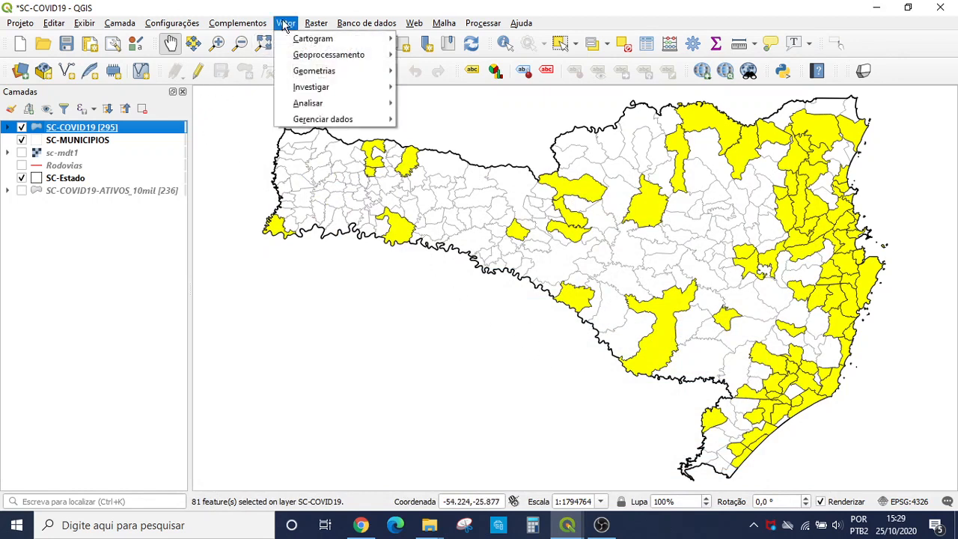
pyautogui.moveTo(289, 58)
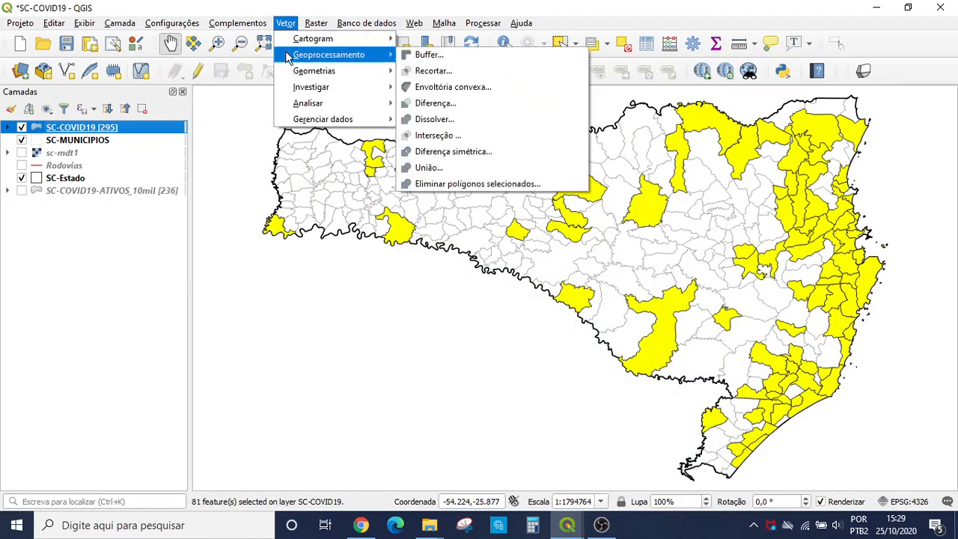
pyautogui.moveTo(296, 75)
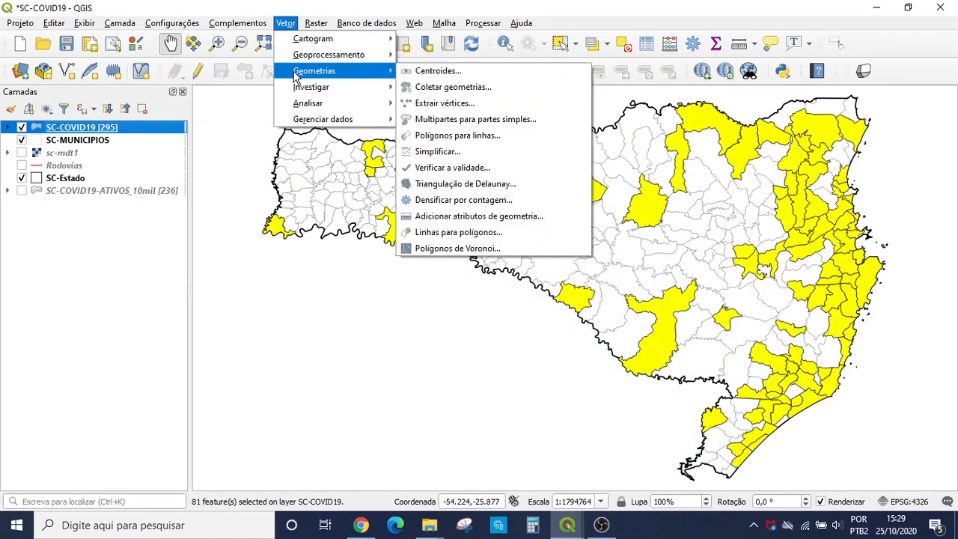
pyautogui.click(410, 73)
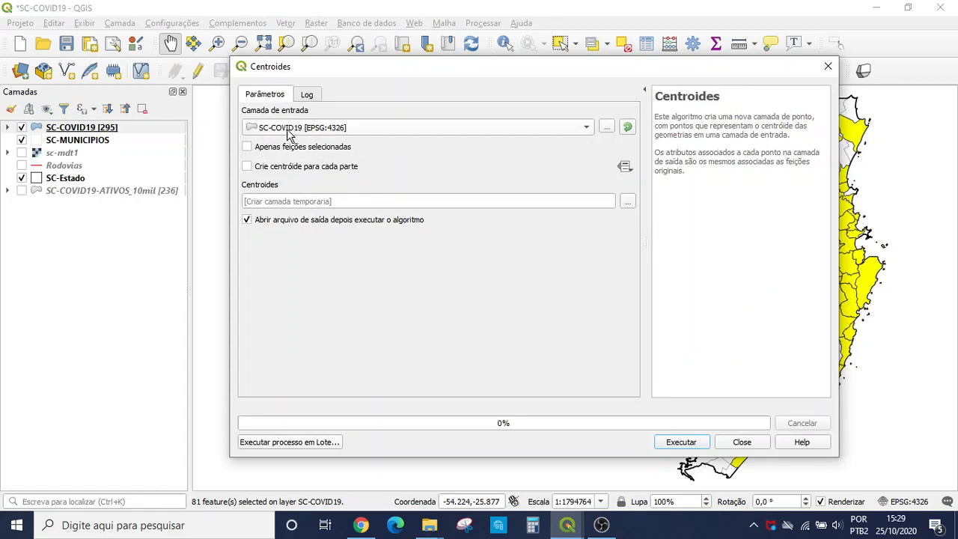
pyautogui.click(248, 147)
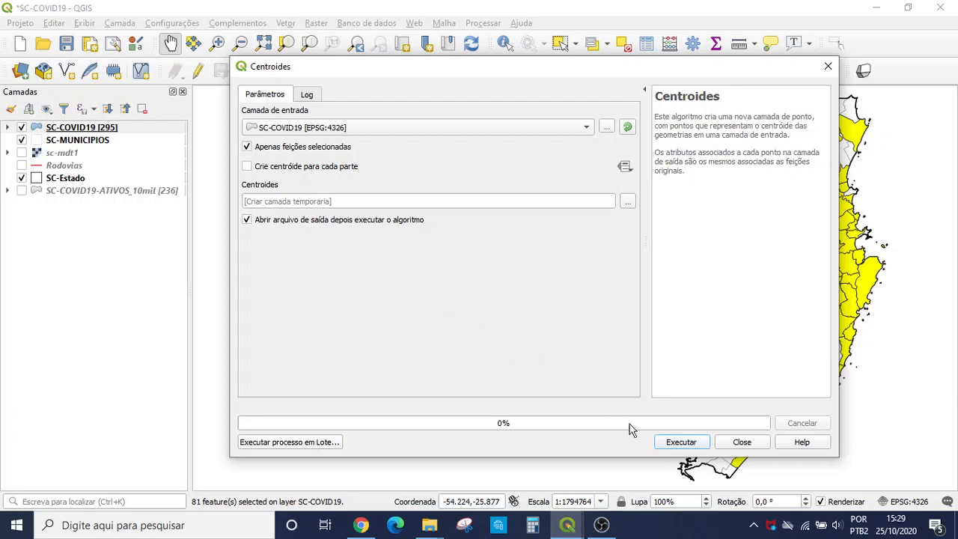
pyautogui.click(676, 443)
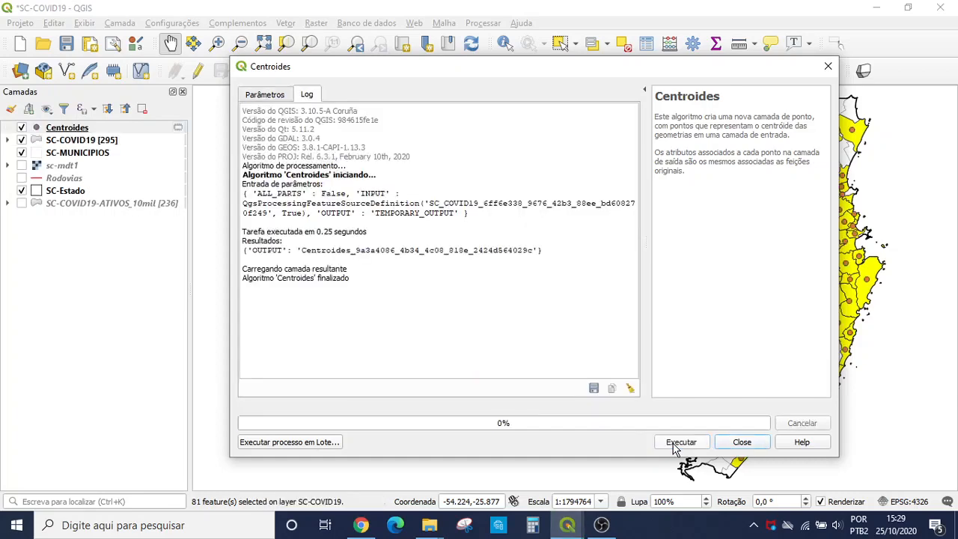
pyautogui.click(742, 443)
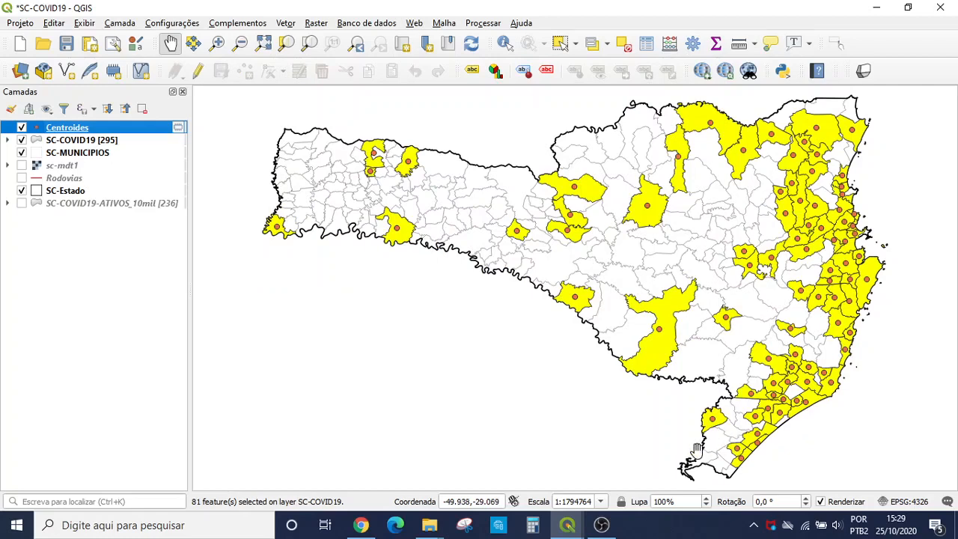
# Step: Deselect all features in the SC-COVID19 attribute table and close the table
pyautogui.click(567, 525)
pyautogui.click(618, 488)
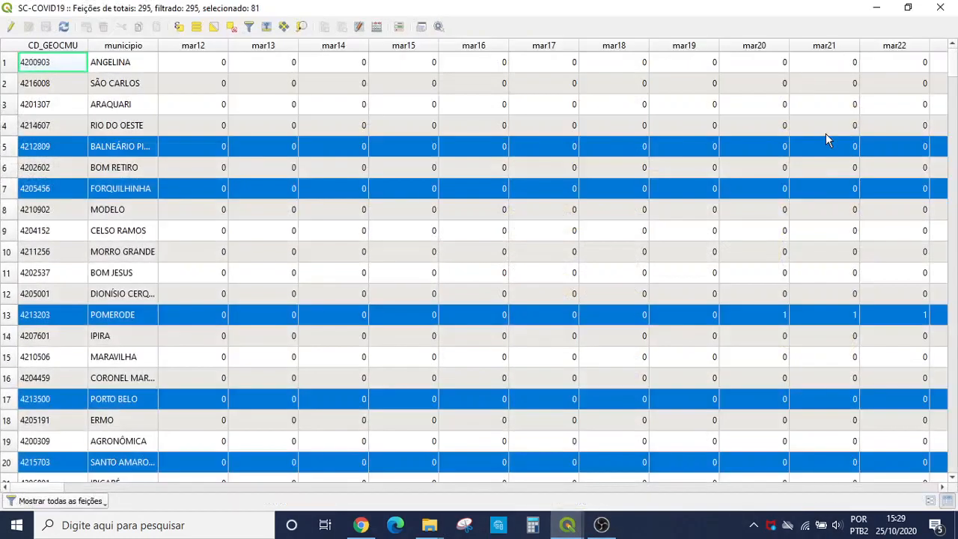
pyautogui.click(233, 29)
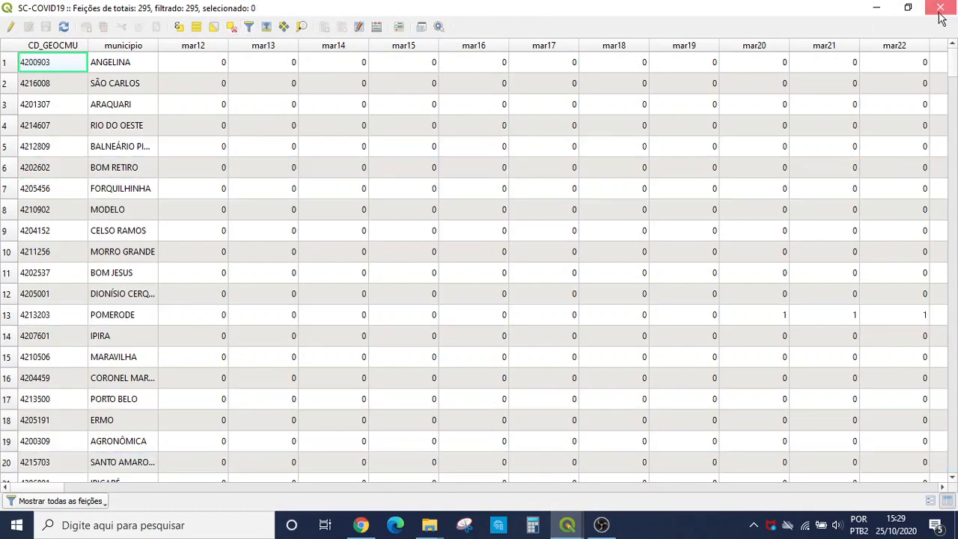
pyautogui.click(940, 10)
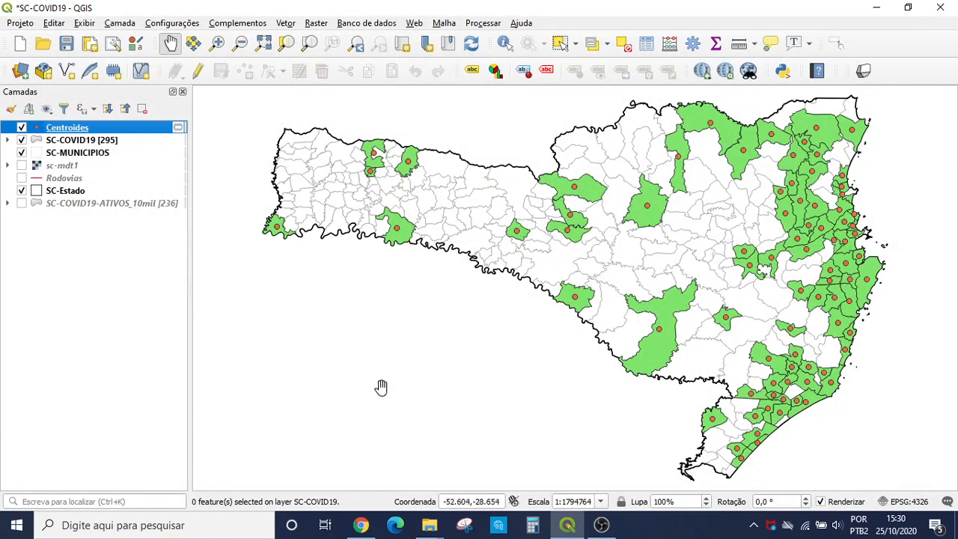
# Step: Expand all layer legends and set the Centroides layer symbology to Graduado with the Tamanho method
pyautogui.click(110, 109)
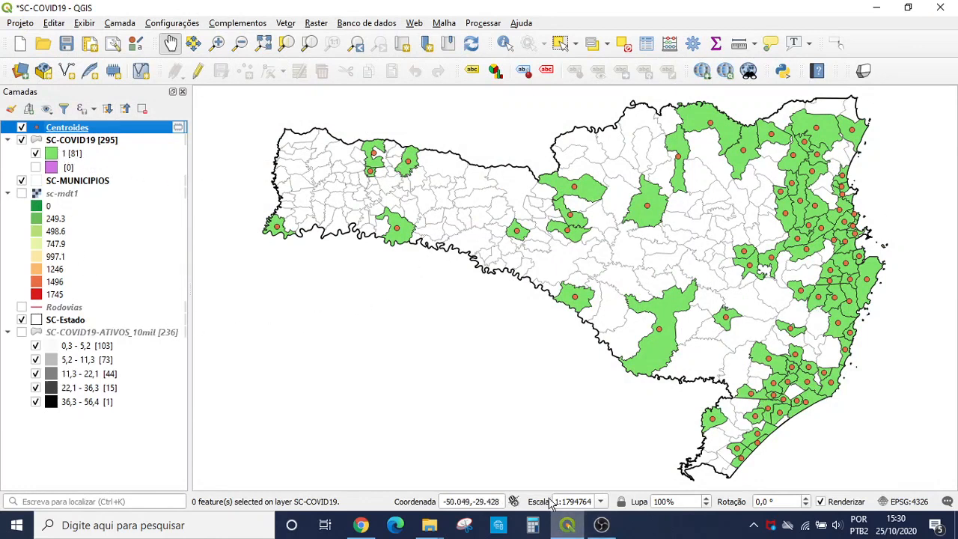
pyautogui.doubleClick(84, 128)
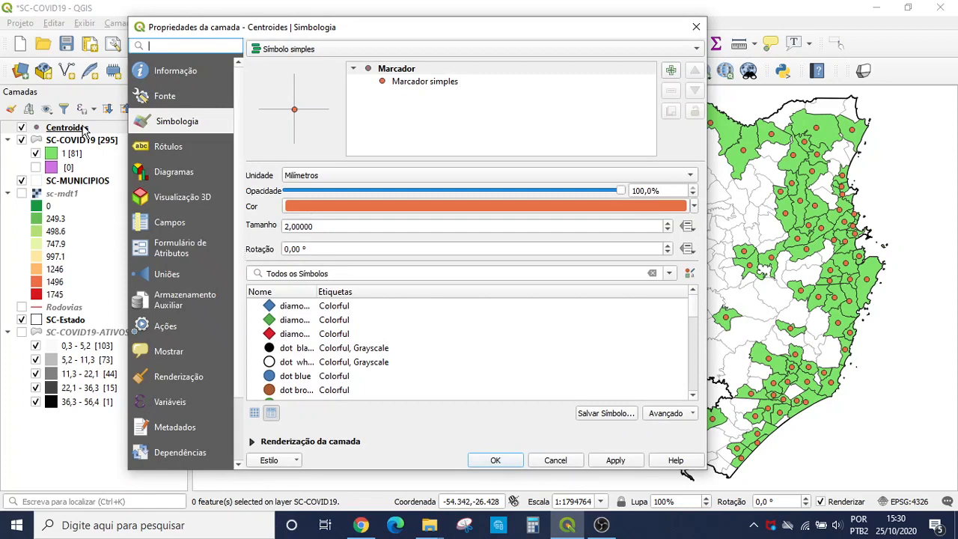
pyautogui.click(386, 49)
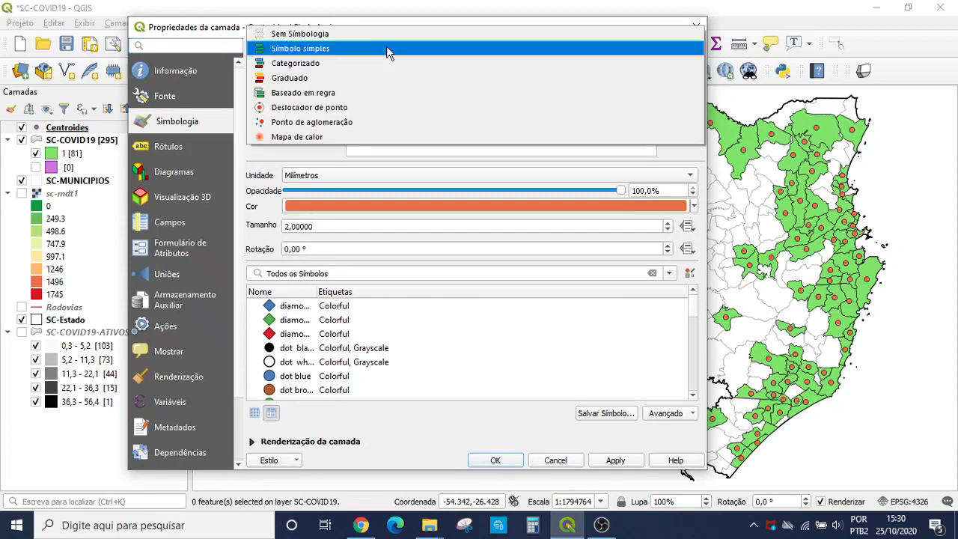
pyautogui.click(376, 79)
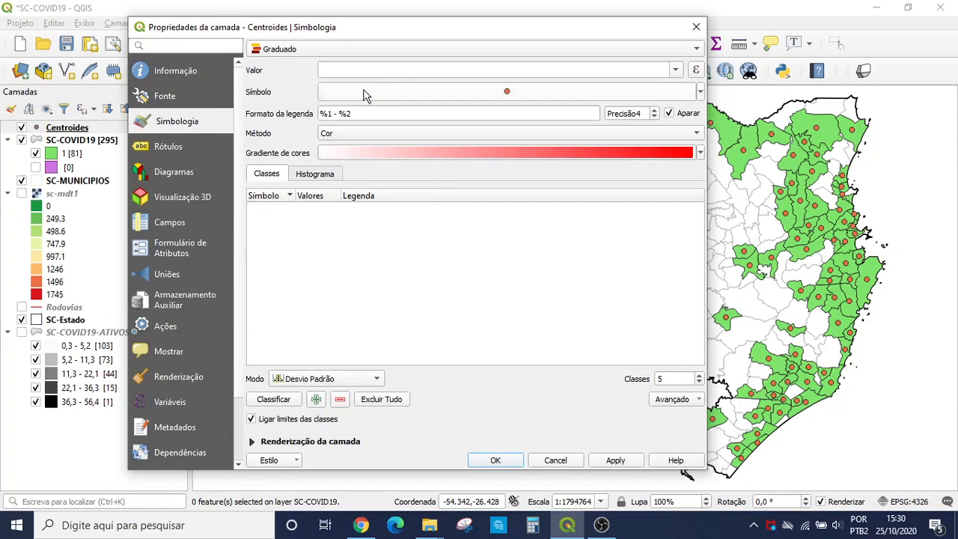
pyautogui.click(689, 135)
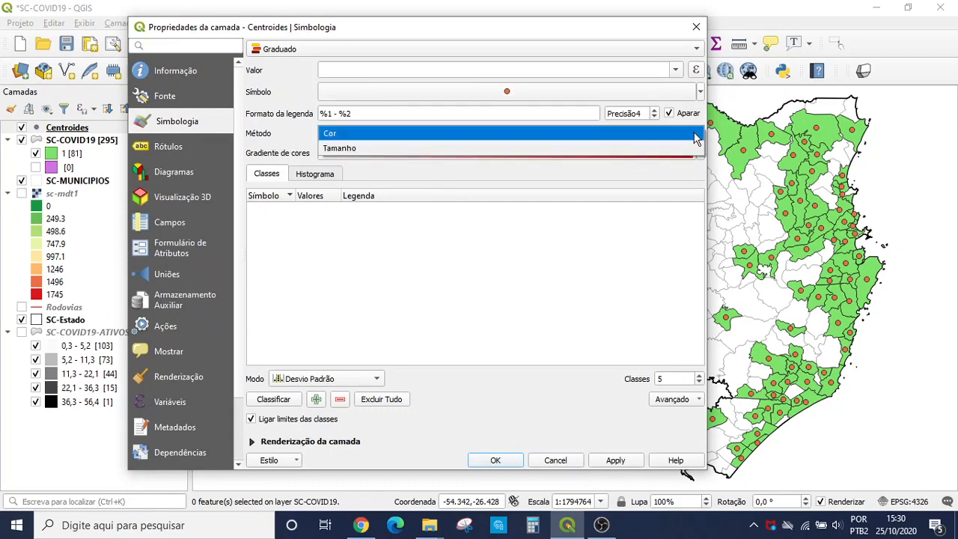
pyautogui.click(684, 146)
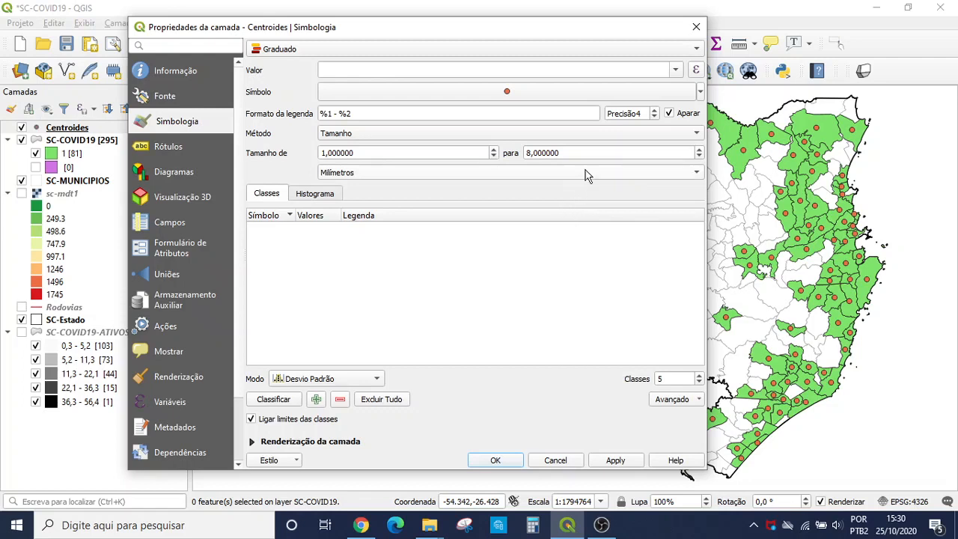
# Step: Choose the abr12 field as the value for the graduated symbology of the Centroides layer
pyautogui.click(676, 69)
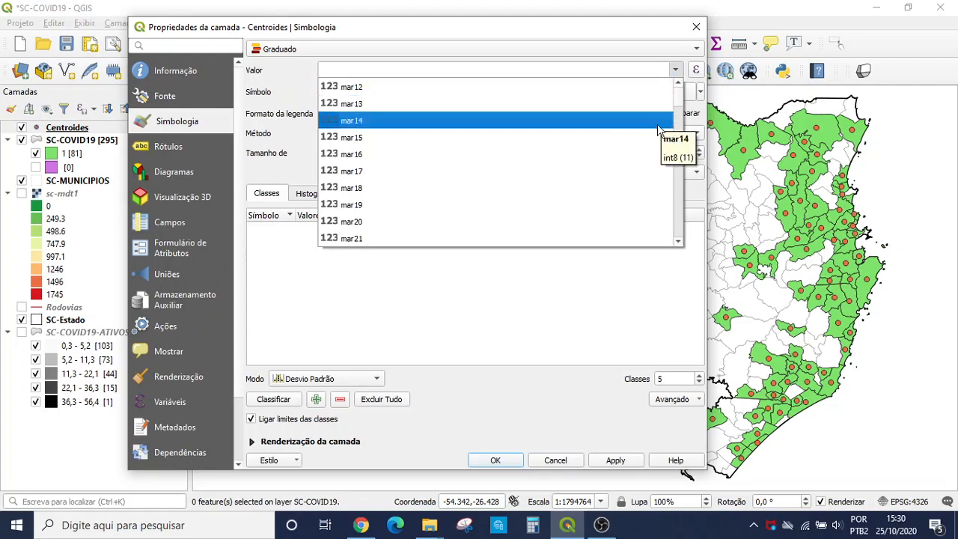
pyautogui.scroll(-4, 605, 211)
pyautogui.scroll(-2, 605, 210)
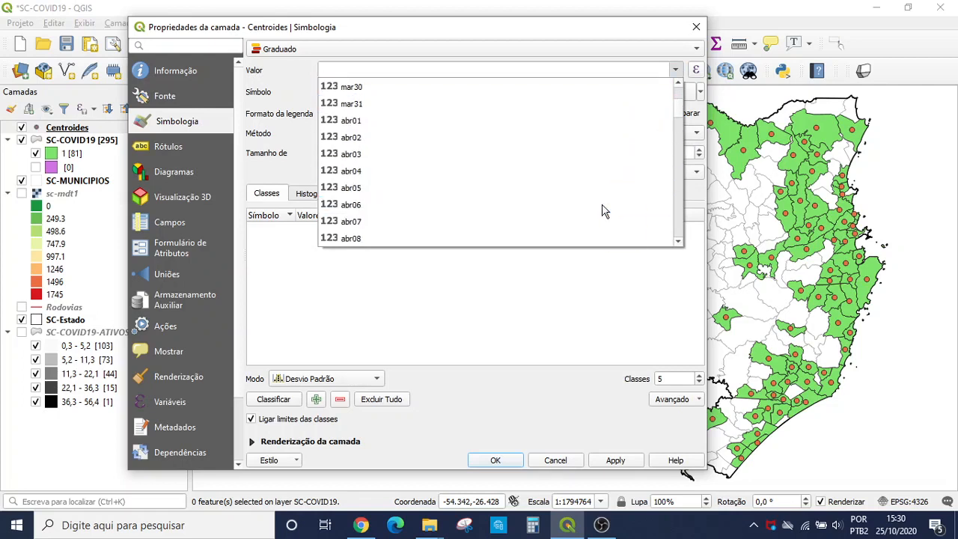
pyautogui.scroll(-1, 605, 210)
pyautogui.scroll(-2, 604, 211)
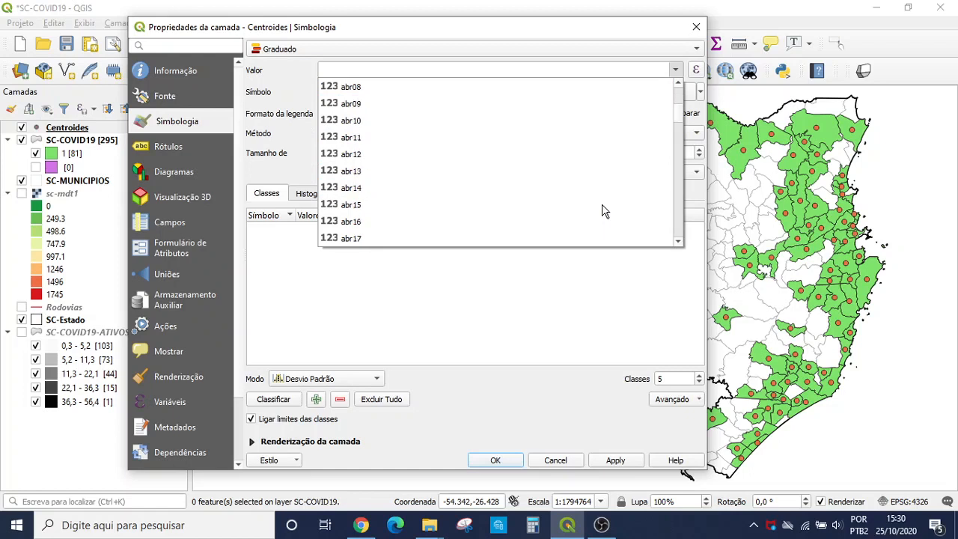
pyautogui.click(515, 157)
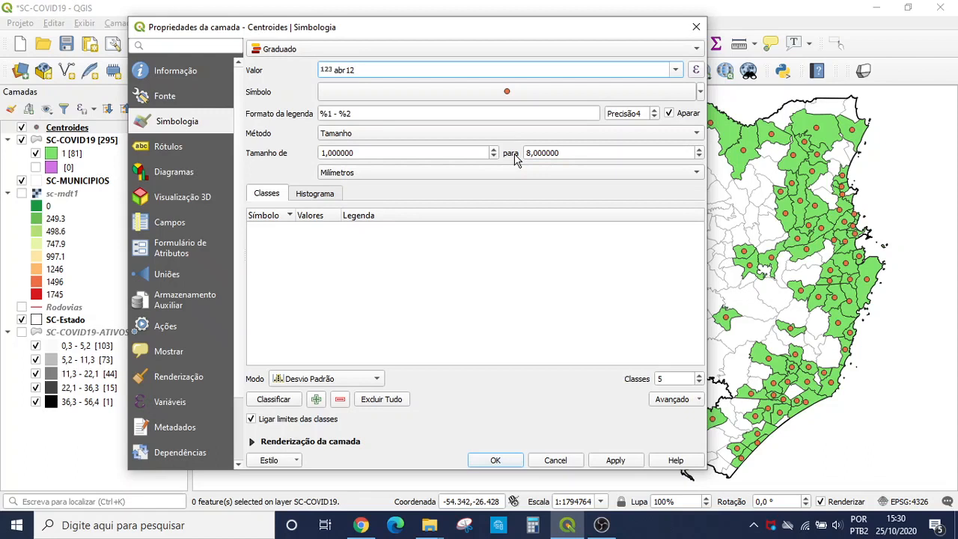
# Step: Classify the Centroides symbology by Quebra Natural (Jenks) and set the symbol sizes from 2 to 9 millimetres
pyautogui.click(335, 381)
pyautogui.click(333, 438)
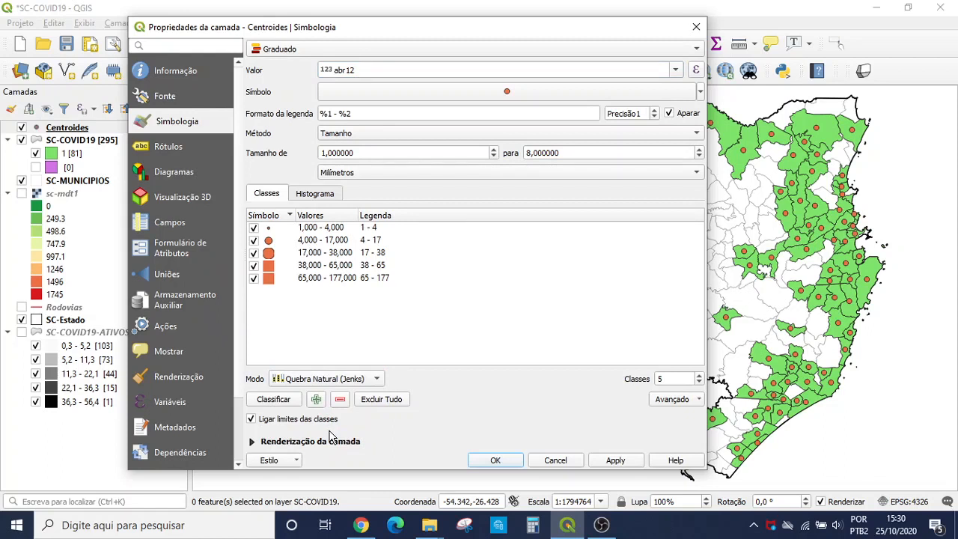
pyautogui.click(493, 149)
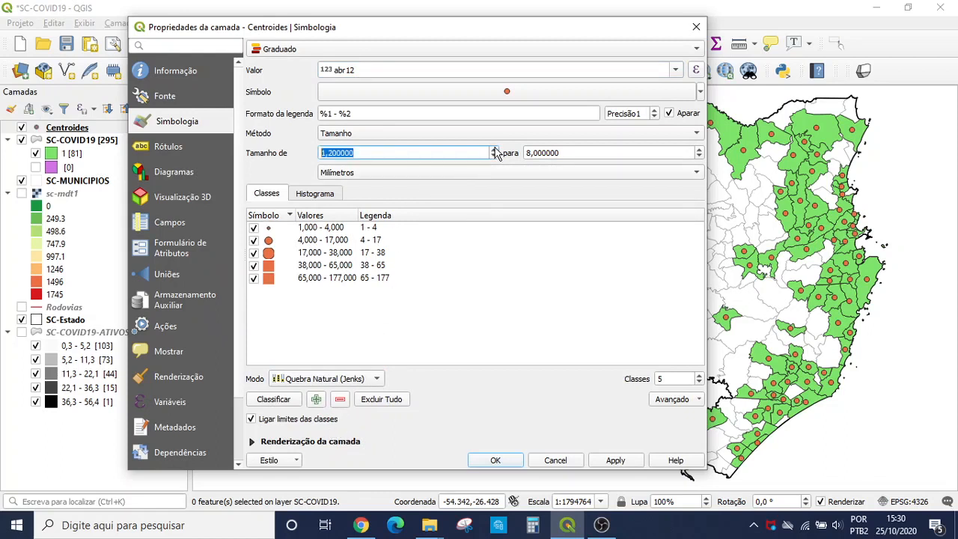
pyautogui.click(493, 149)
pyautogui.click(493, 149)
pyautogui.click(493, 149)
pyautogui.click(699, 149)
pyautogui.click(699, 149)
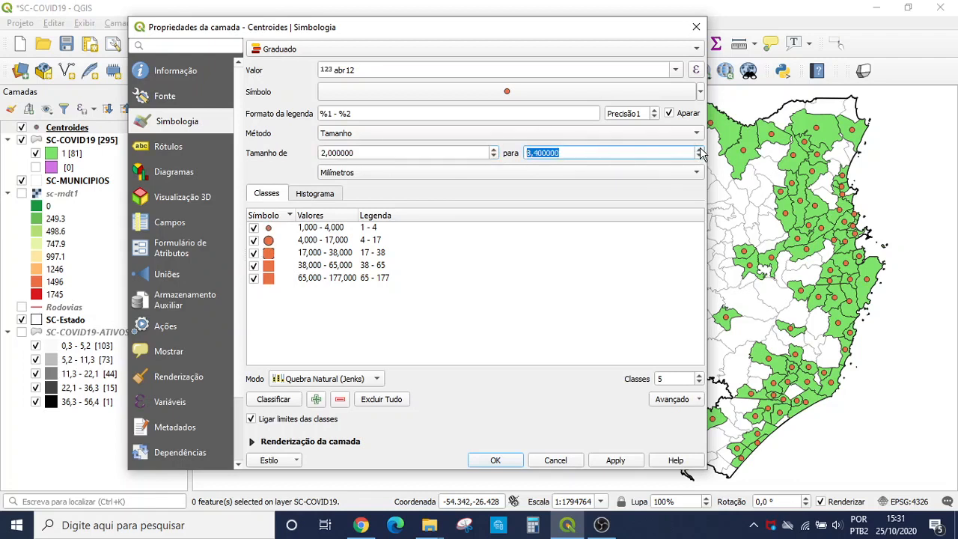
pyautogui.click(699, 149)
pyautogui.click(699, 149)
pyautogui.click(699, 149)
# Step: Give the Centroides simple marker a red fill and a yellow stroke, and apply the graduated symbology to the map
pyautogui.click(505, 96)
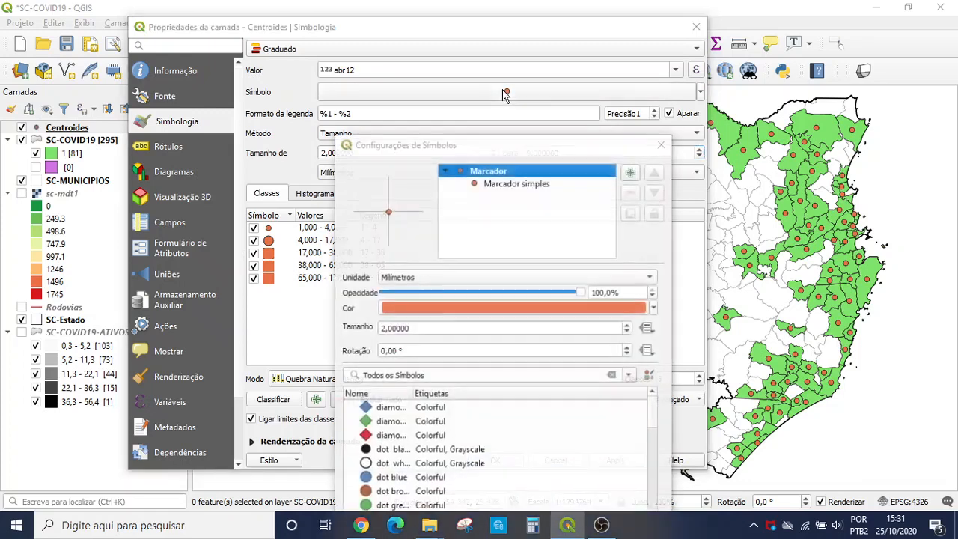
pyautogui.moveTo(517, 142); pyautogui.dragTo(522, 74)
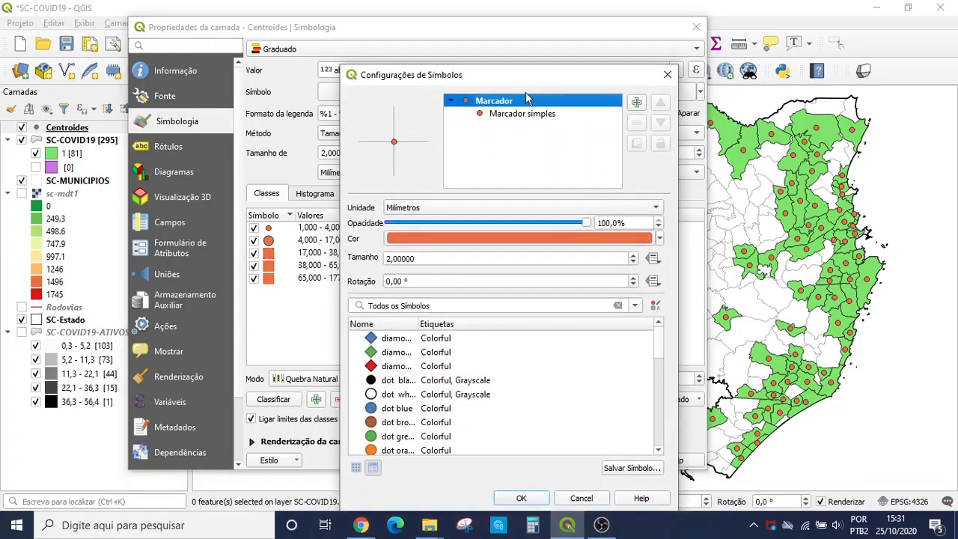
pyautogui.click(537, 114)
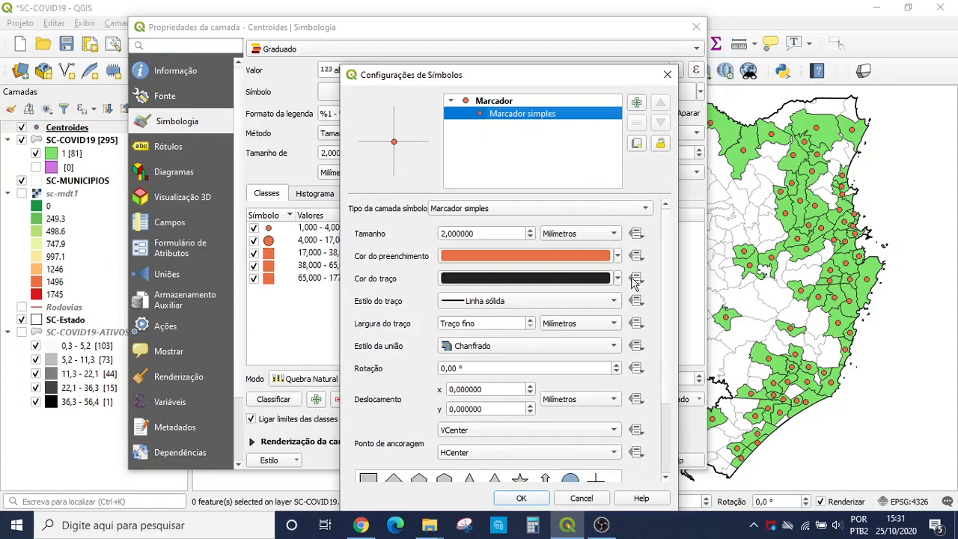
pyautogui.click(618, 256)
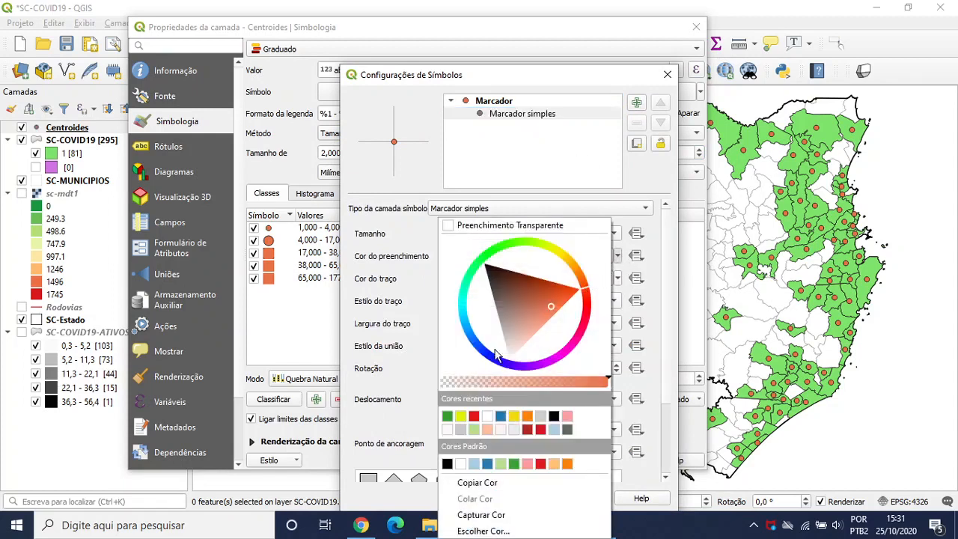
pyautogui.click(473, 417)
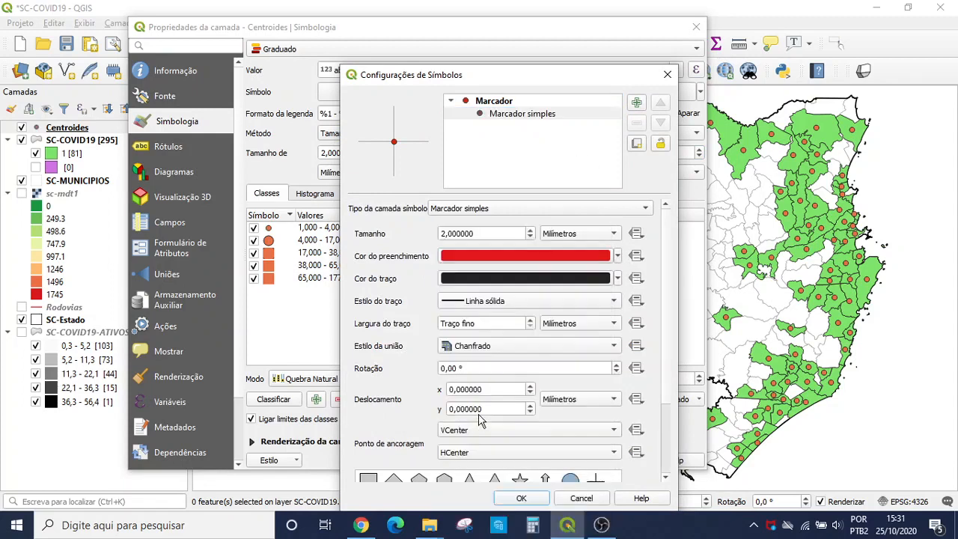
pyautogui.click(617, 279)
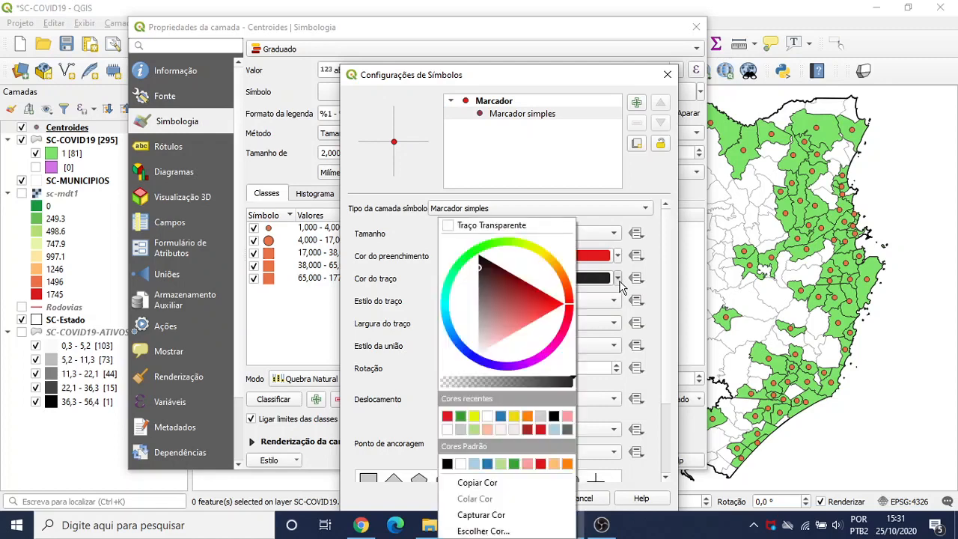
pyautogui.click(474, 417)
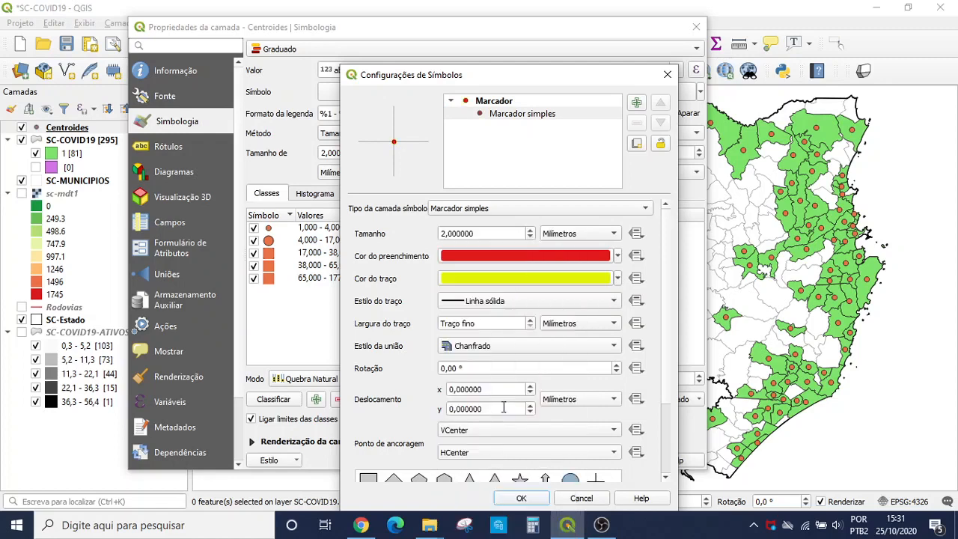
pyautogui.click(532, 498)
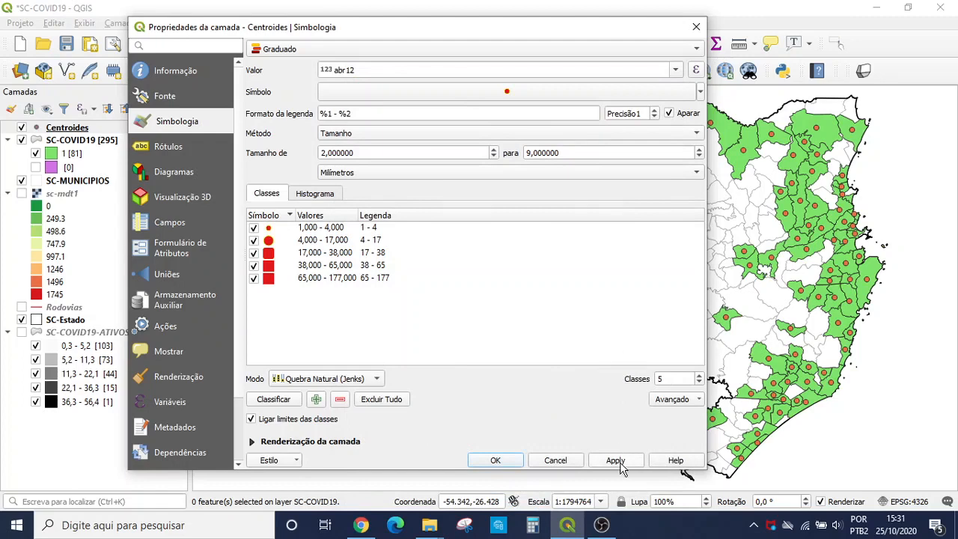
pyautogui.click(617, 461)
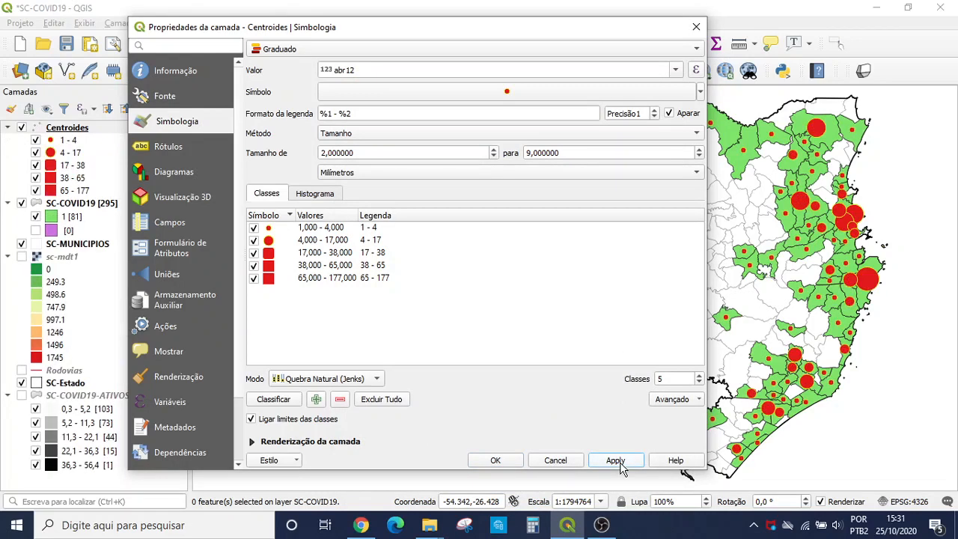
pyautogui.click(496, 461)
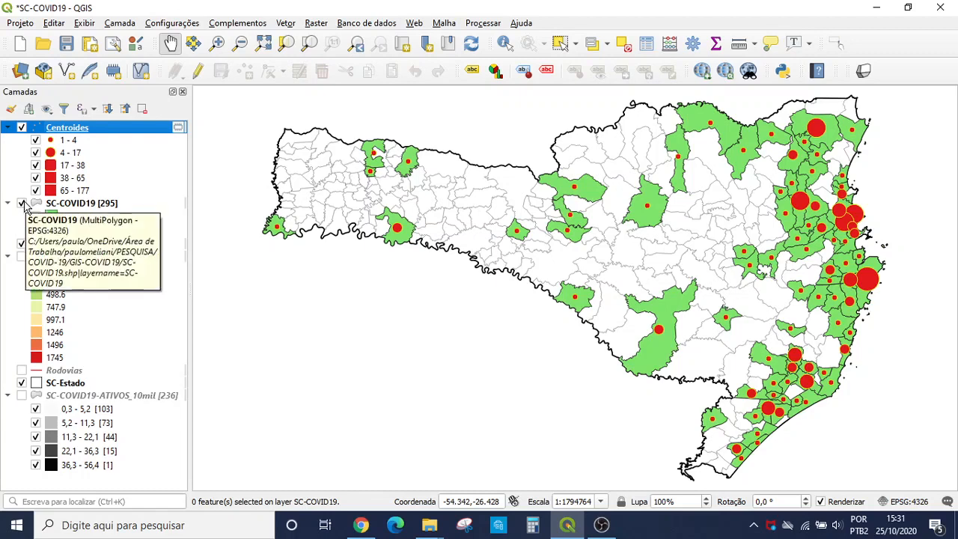
# Step: Show the feature count for the Centroides layer and expand all layer legends
pyautogui.rightClick(88, 132)
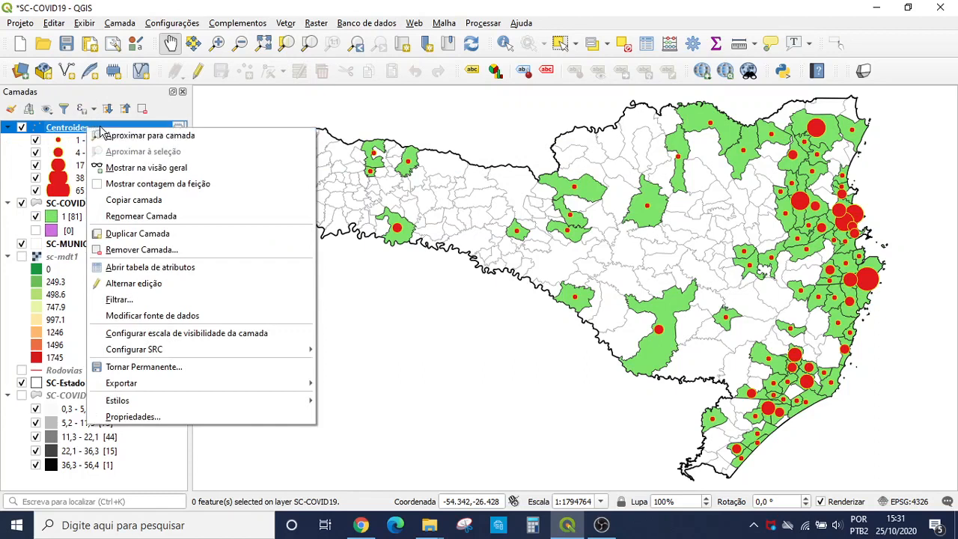
pyautogui.click(128, 184)
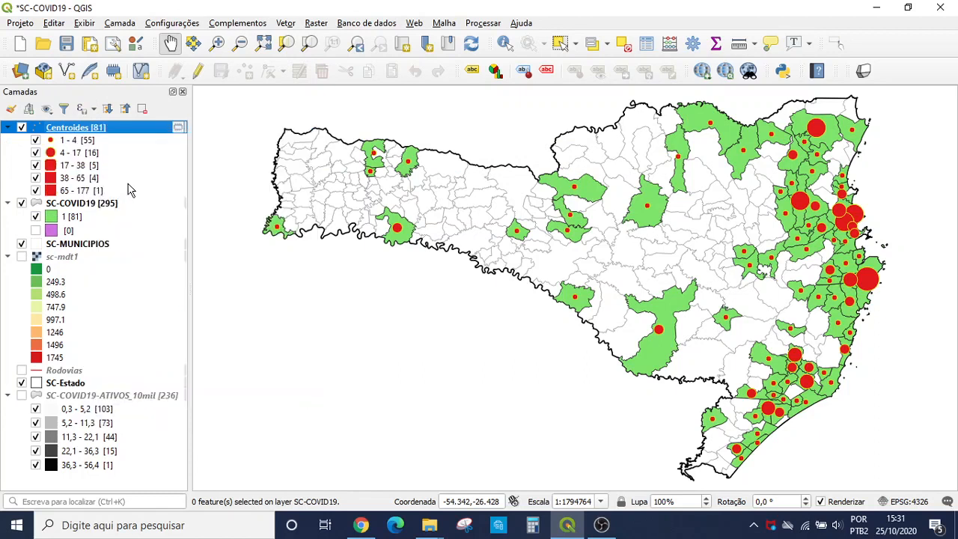
pyautogui.click(109, 109)
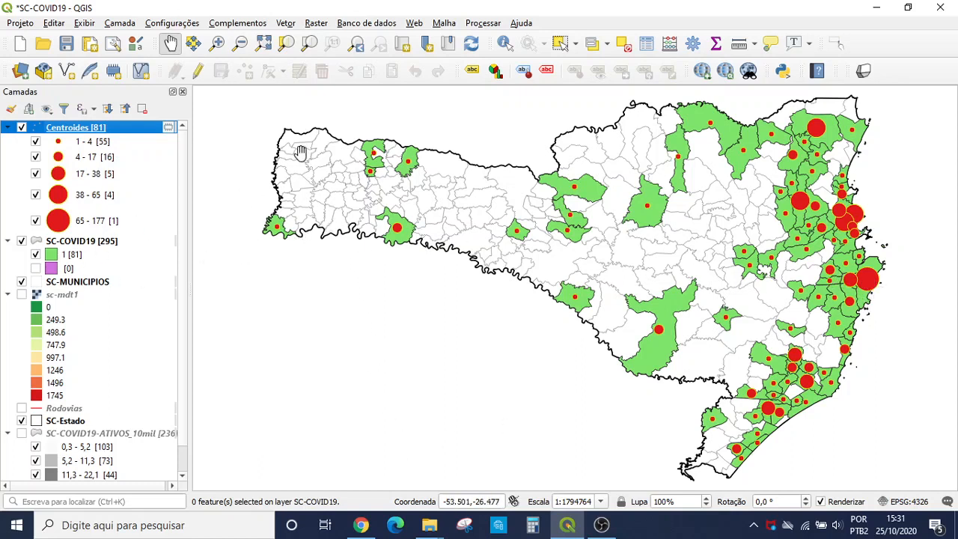
# Step: Identify the largest centroid circle, at Florianópolis, examine its abr12 case value, and close the results
pyautogui.click(505, 45)
pyautogui.click(872, 282)
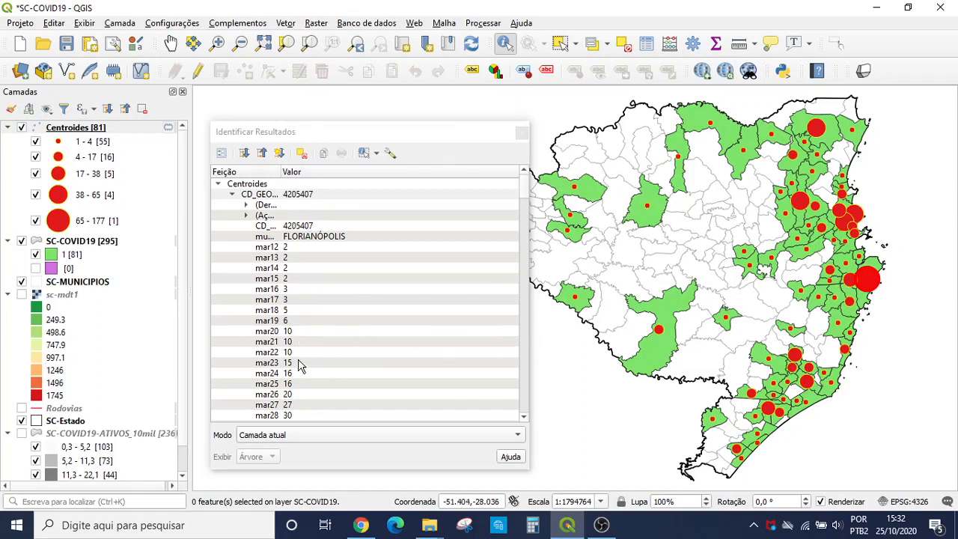
pyautogui.click(524, 417)
pyautogui.click(524, 417)
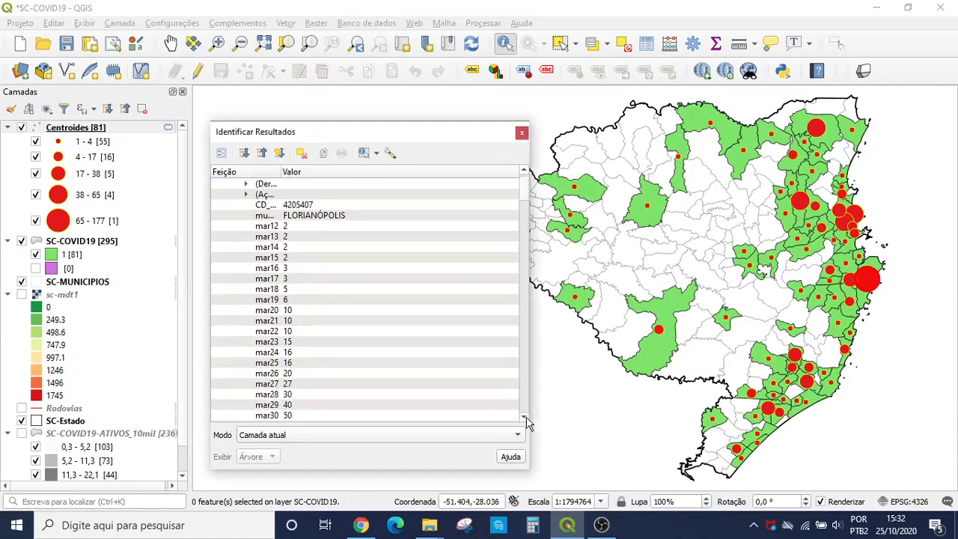
pyautogui.click(524, 418)
pyautogui.click(524, 417)
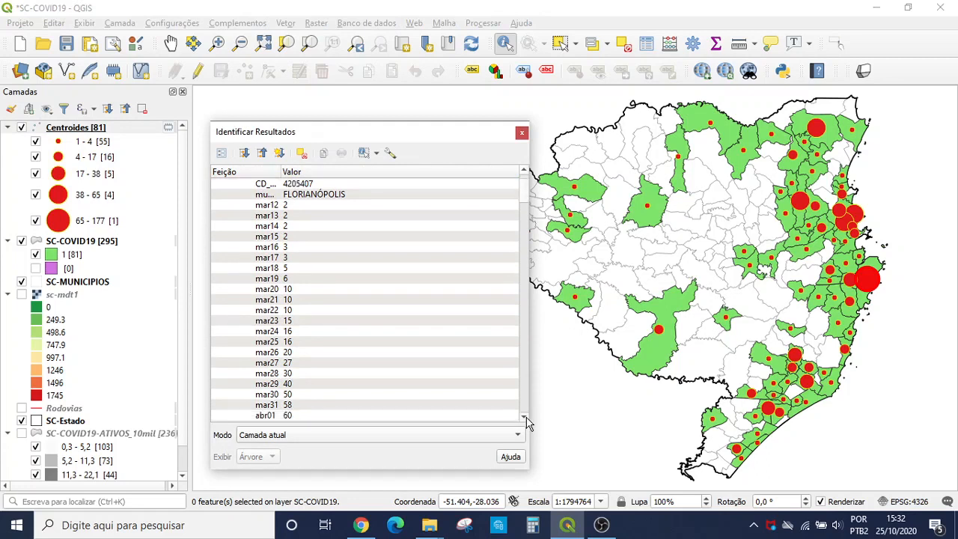
pyautogui.click(524, 418)
pyautogui.click(524, 417)
pyautogui.click(524, 418)
pyautogui.click(524, 418)
pyautogui.click(524, 418)
pyautogui.click(524, 418)
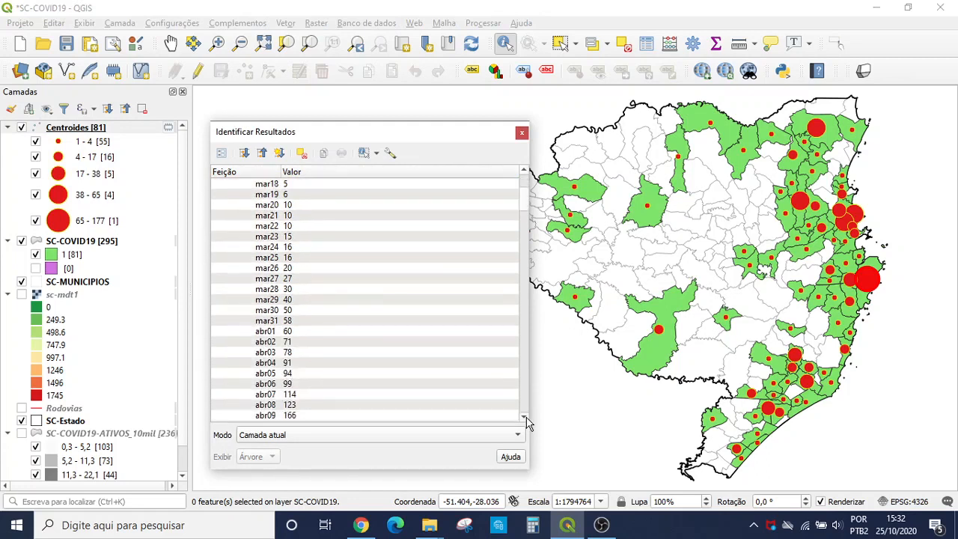
pyautogui.click(524, 418)
pyautogui.click(524, 417)
pyautogui.click(524, 418)
pyautogui.click(524, 418)
pyautogui.click(524, 417)
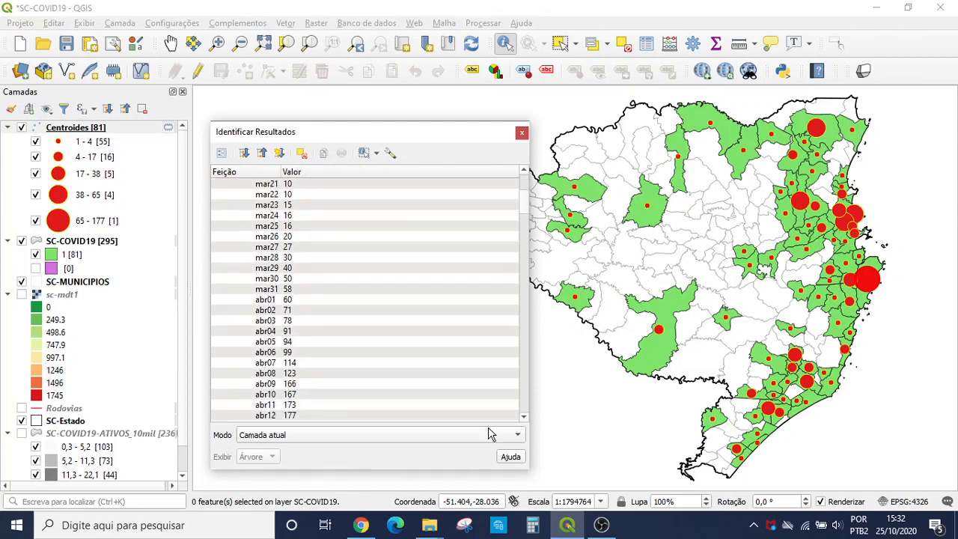
pyautogui.click(299, 416)
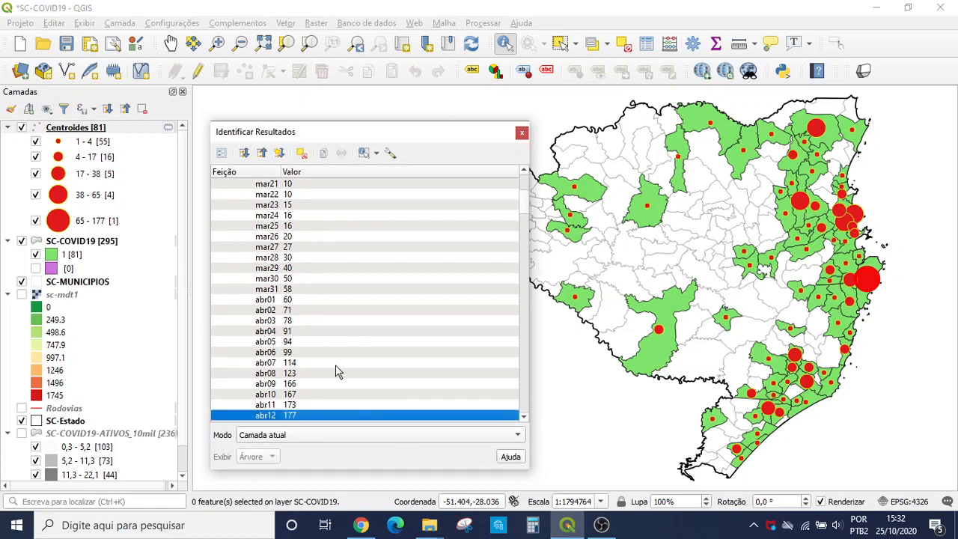
pyautogui.click(523, 133)
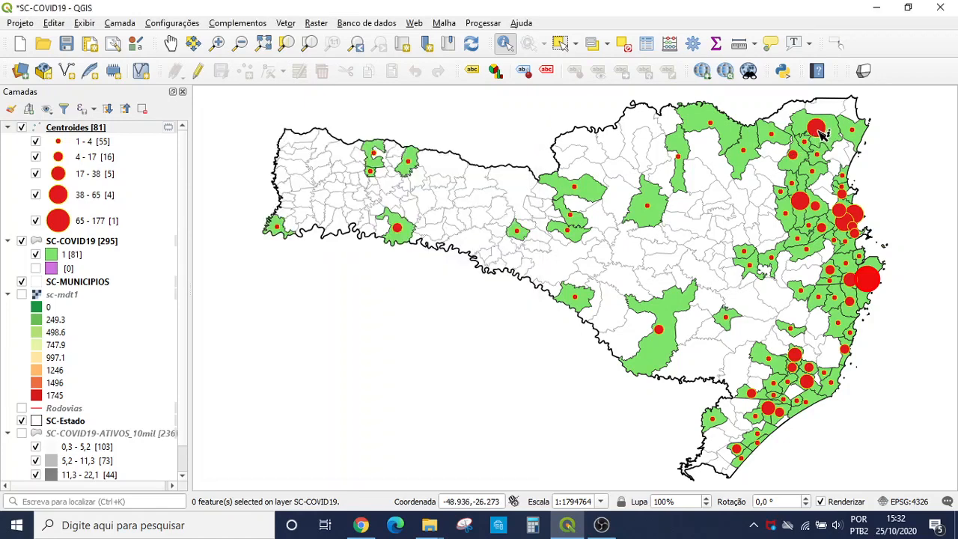
# Step: Identify the large centroid circle at Joinville in the northeast, examine its abr12 value, and close the results
pyautogui.click(821, 133)
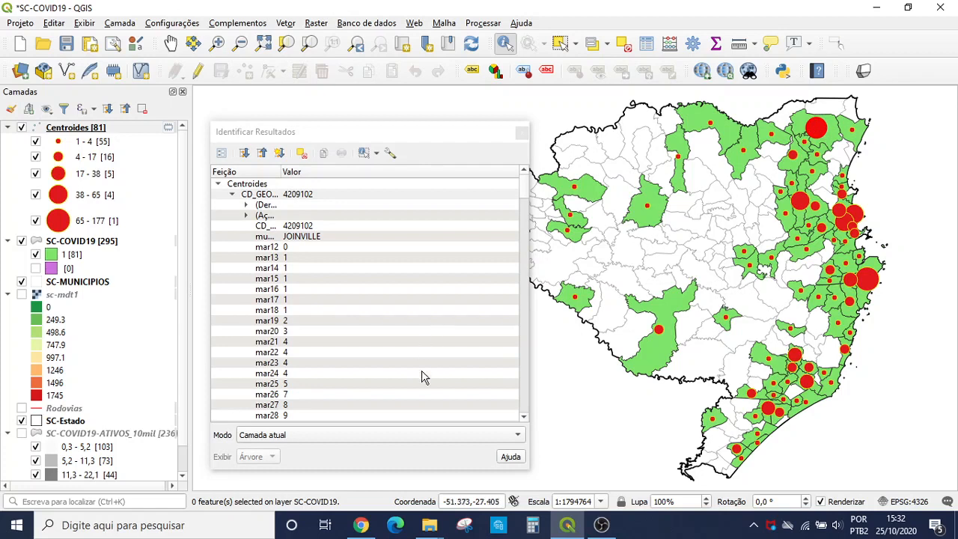
pyautogui.moveTo(522, 420); pyautogui.dragTo(527, 420)
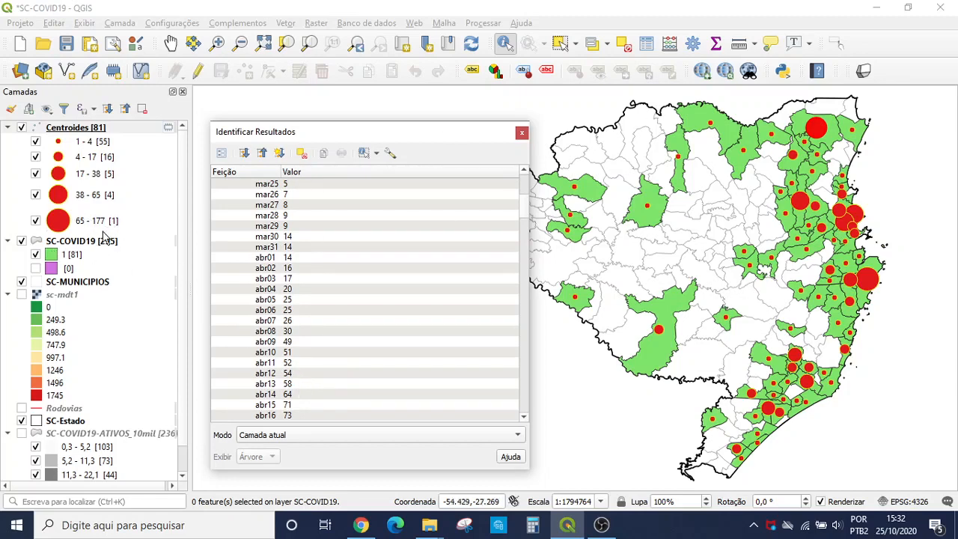
pyautogui.click(522, 134)
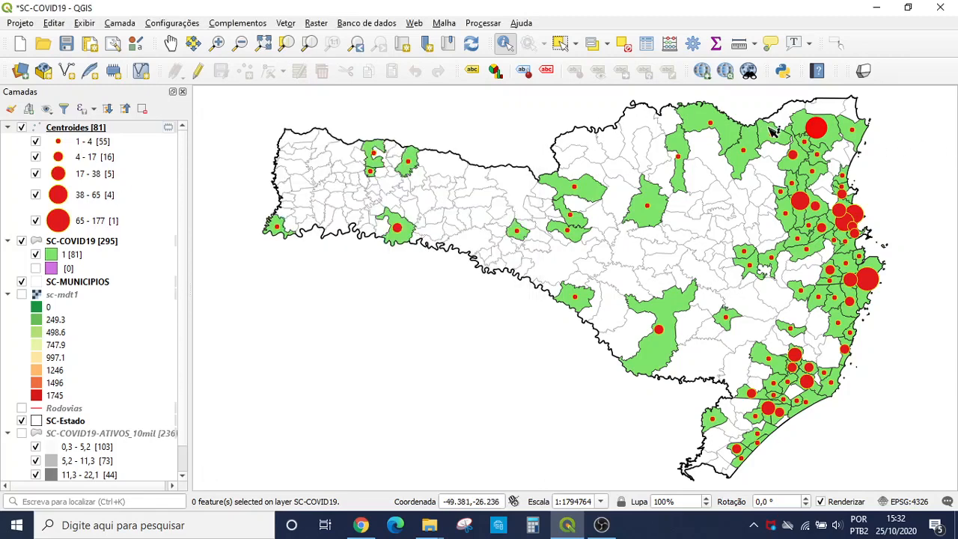
# Step: Increase the maximum symbol size of the Centroides layer to 11 millimetres and apply the symbology
pyautogui.click(96, 129)
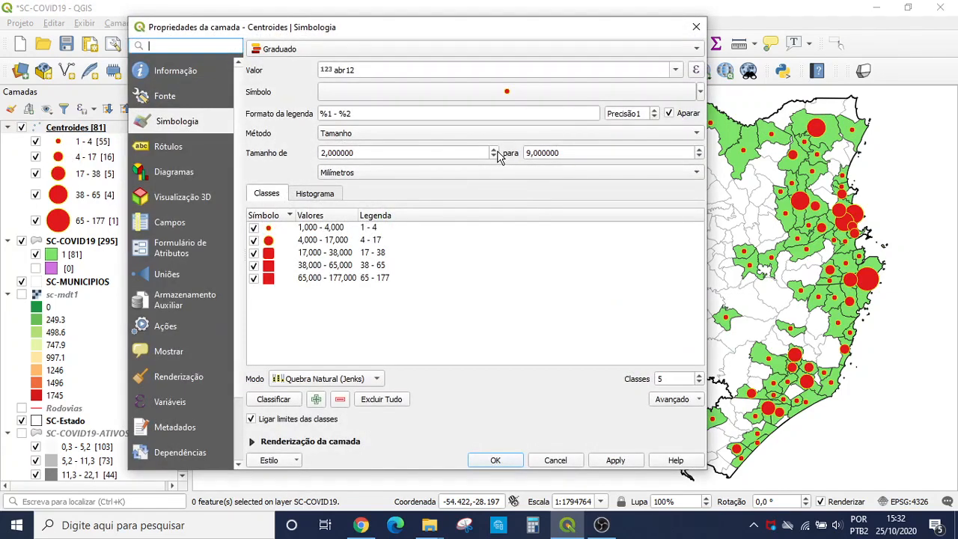
pyautogui.click(699, 149)
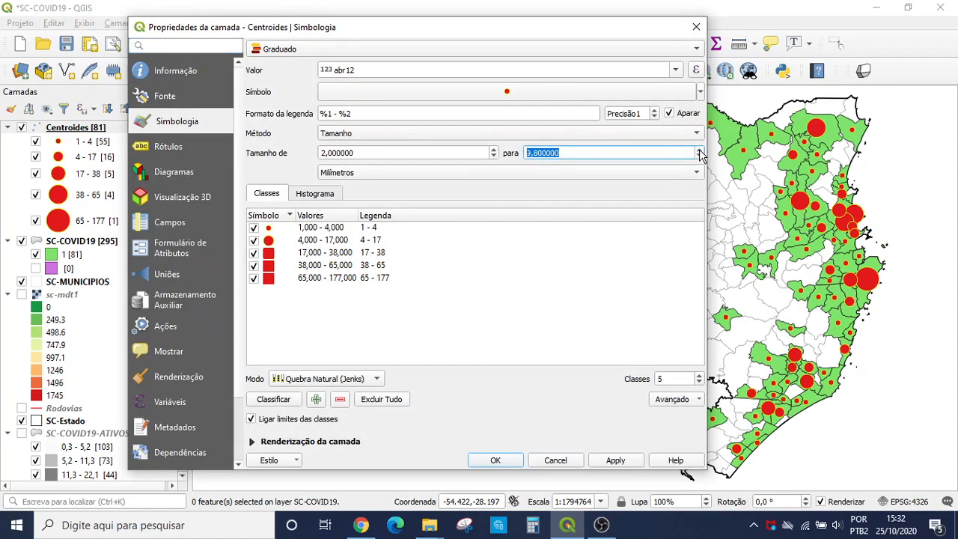
pyautogui.click(700, 150)
pyautogui.click(699, 150)
pyautogui.click(614, 460)
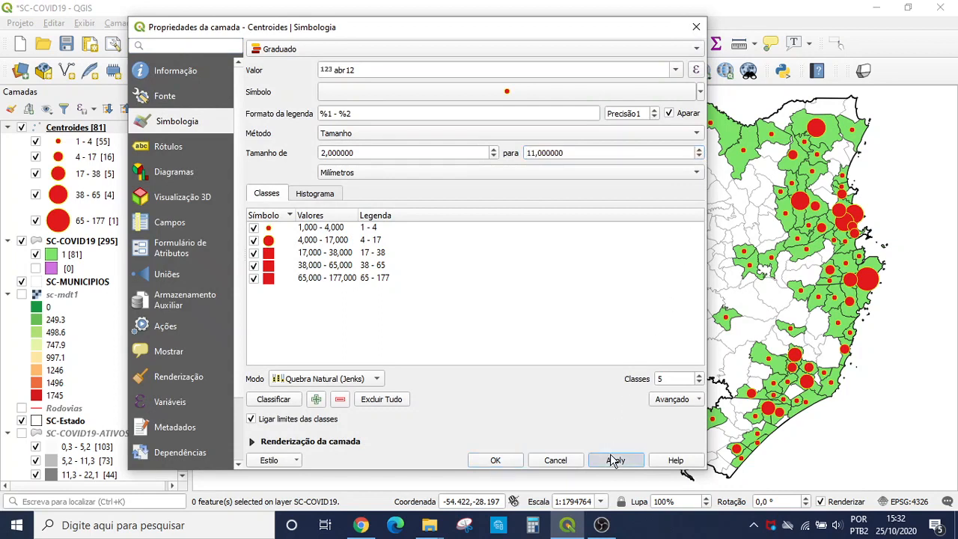
pyautogui.click(518, 462)
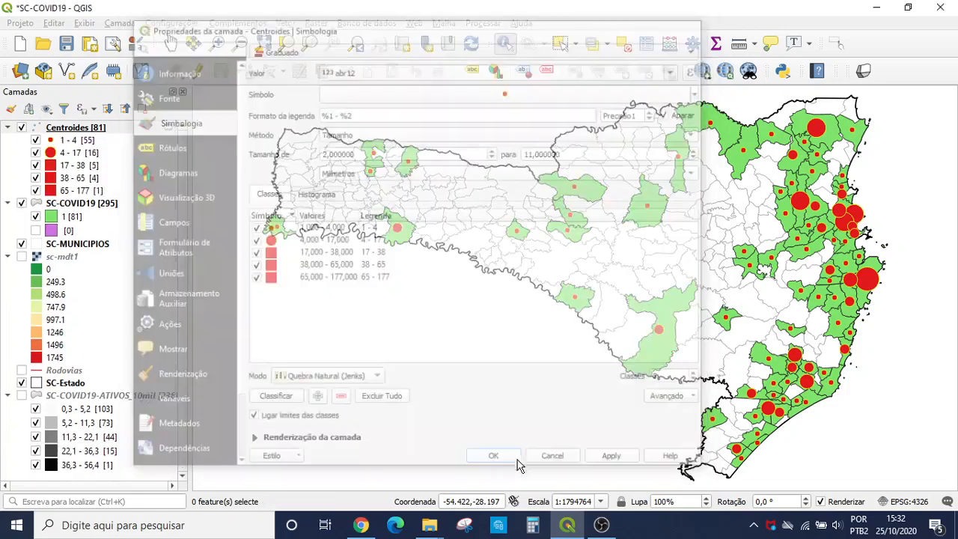